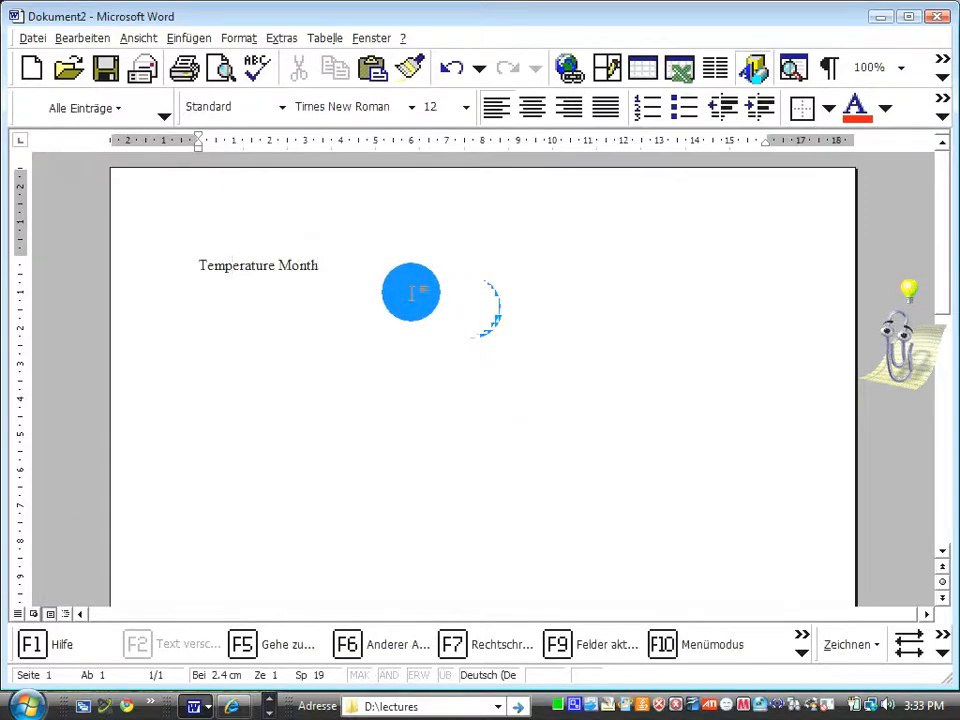
Insert a table with 5 columns and 2 rows below the Temperature Month text.
click(322, 40)
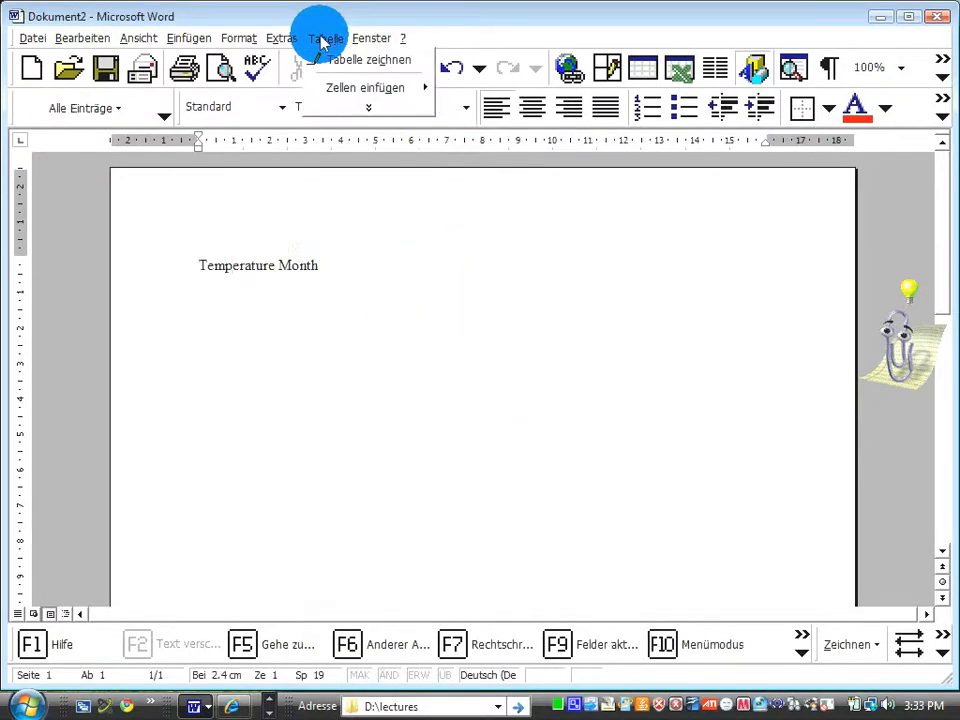
click(378, 88)
click(465, 90)
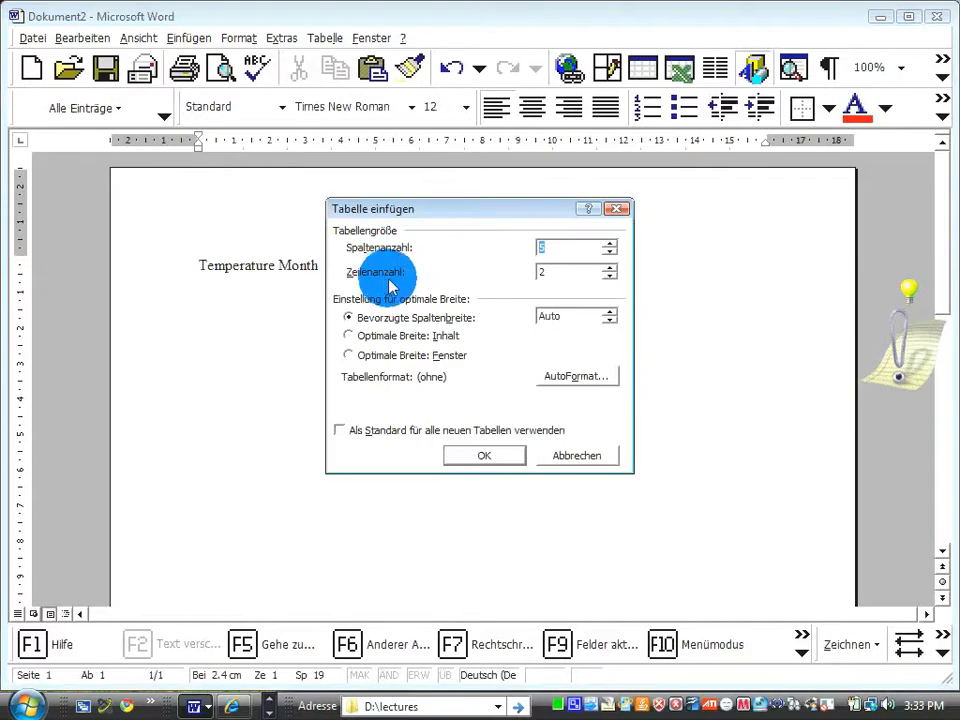
click(478, 458)
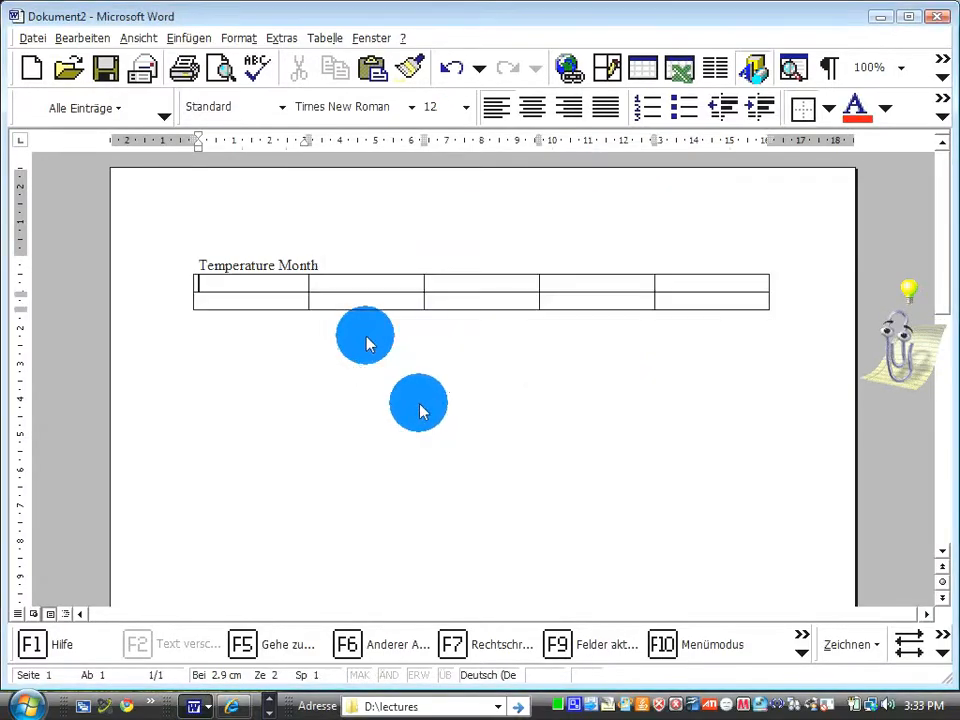
Move the word Temperature into the first cell and Month into the second cell of the table's second row.
double_click(243, 270)
drag(245, 278, 250, 312)
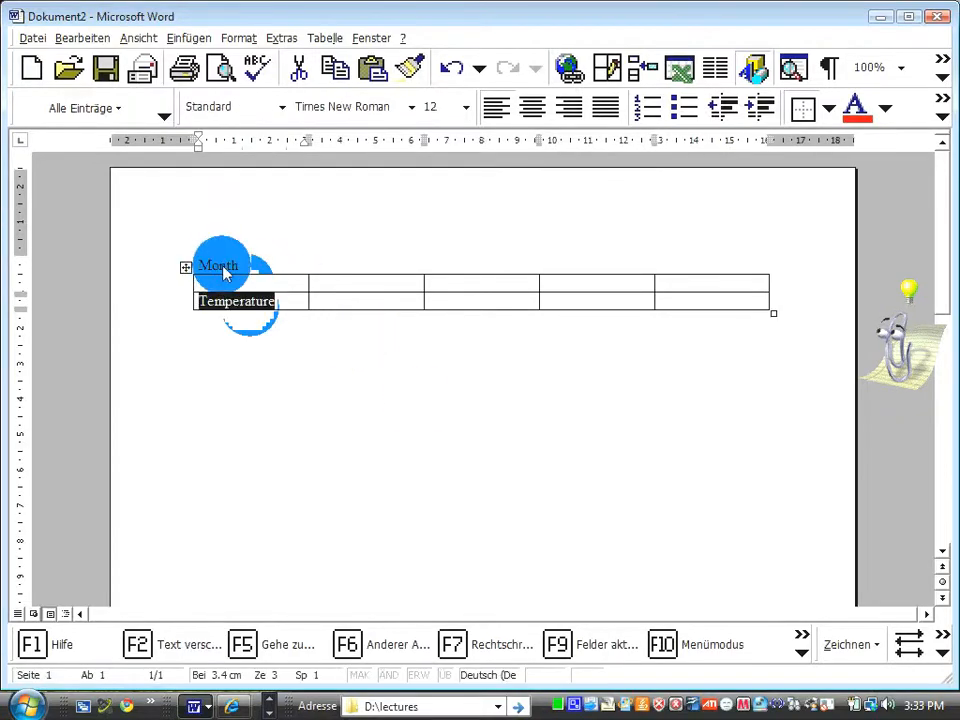
double_click(221, 268)
drag(222, 268, 806, 197)
Remove the outer border from the whole table.
click(803, 110)
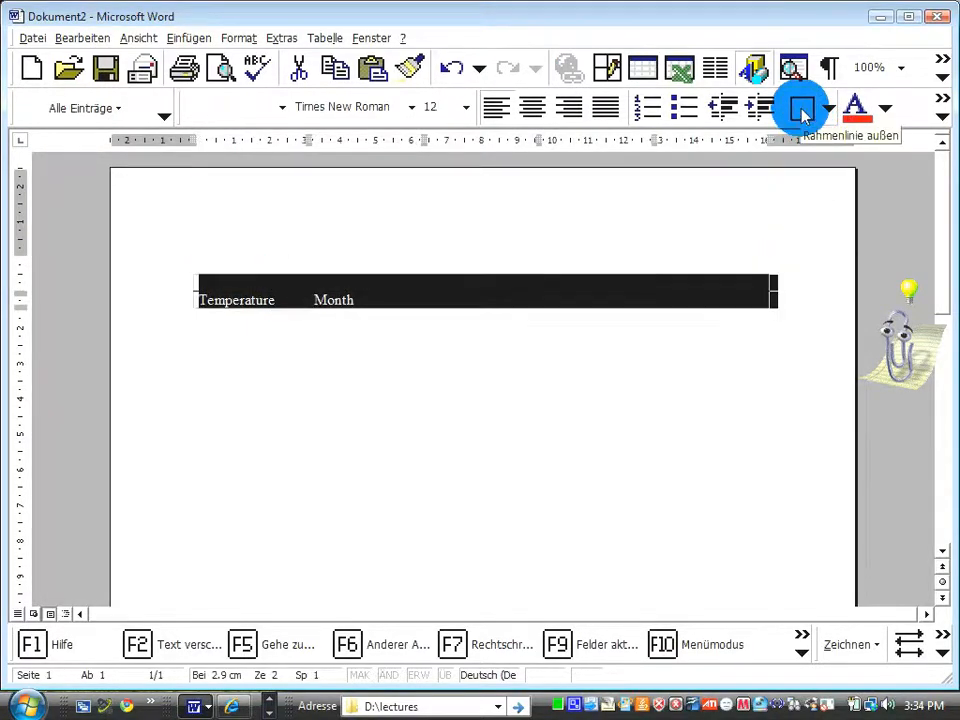
click(620, 308)
click(788, 219)
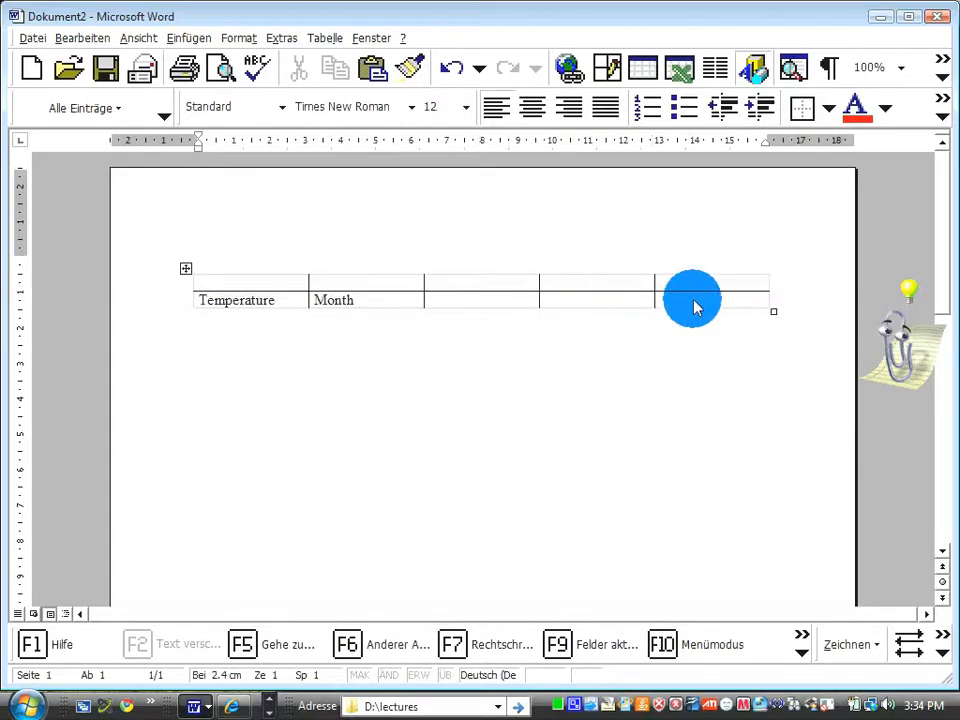
click(243, 298)
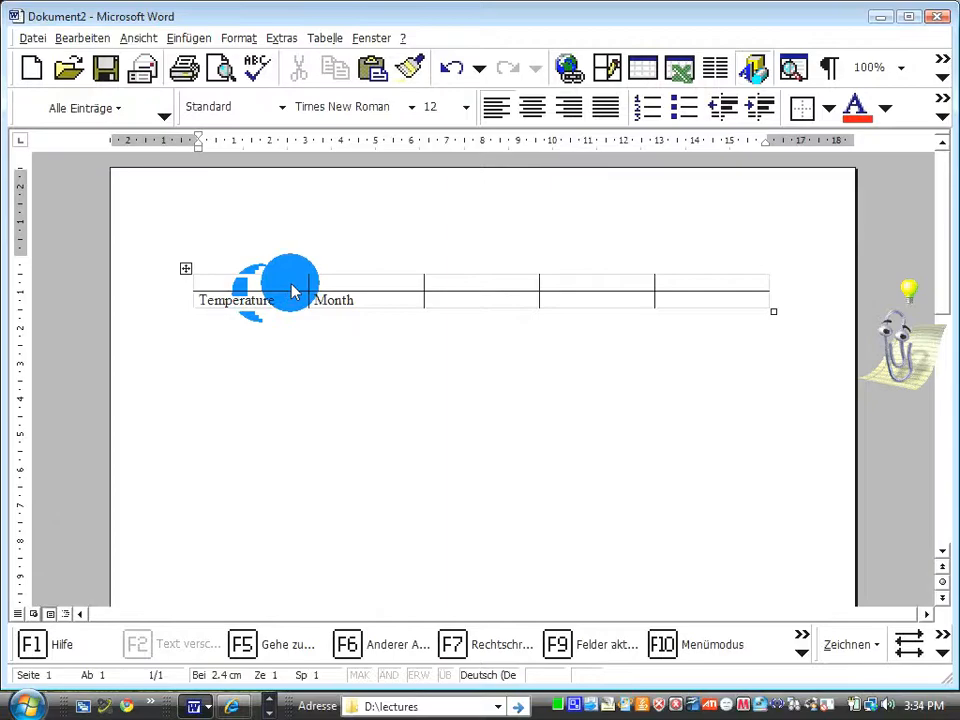
Remove all remaining border lines from the entire table using the all-borders setting.
drag(280, 283, 686, 290)
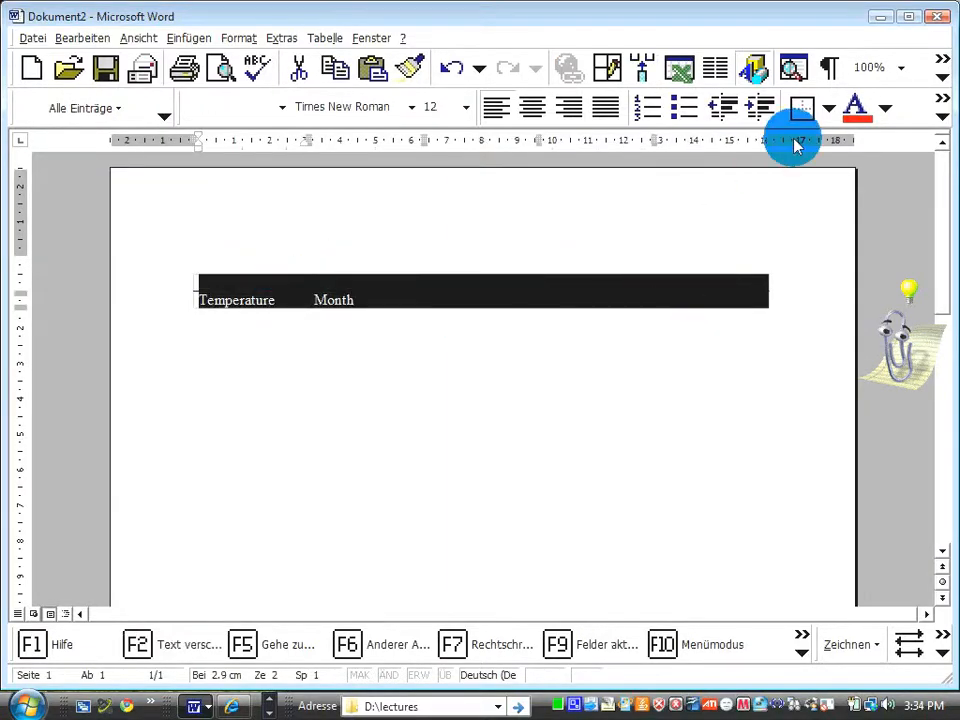
click(828, 113)
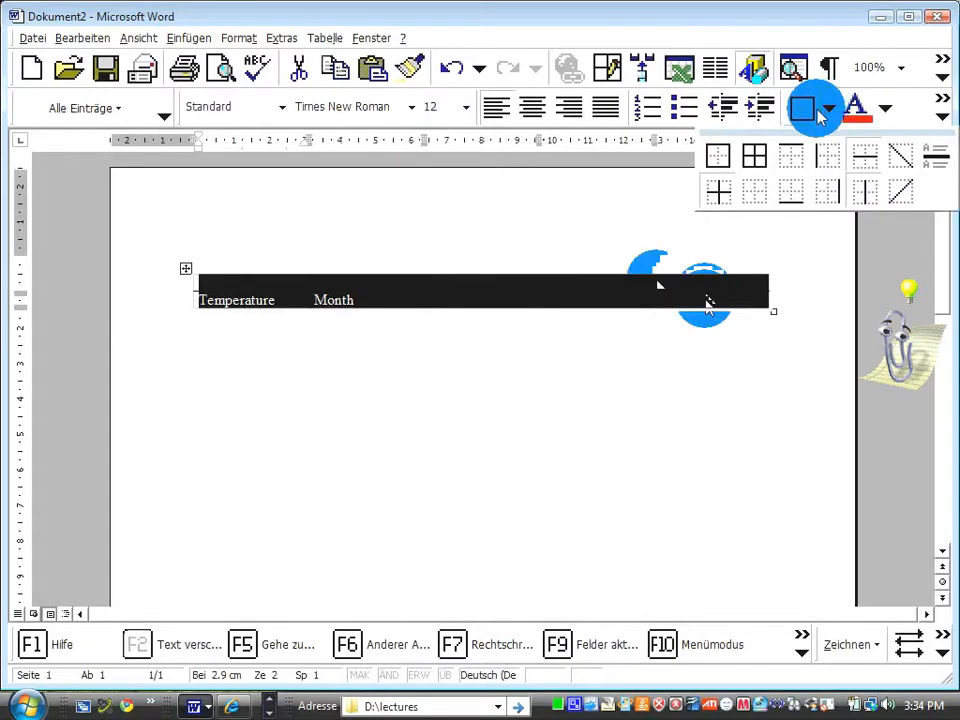
click(755, 160)
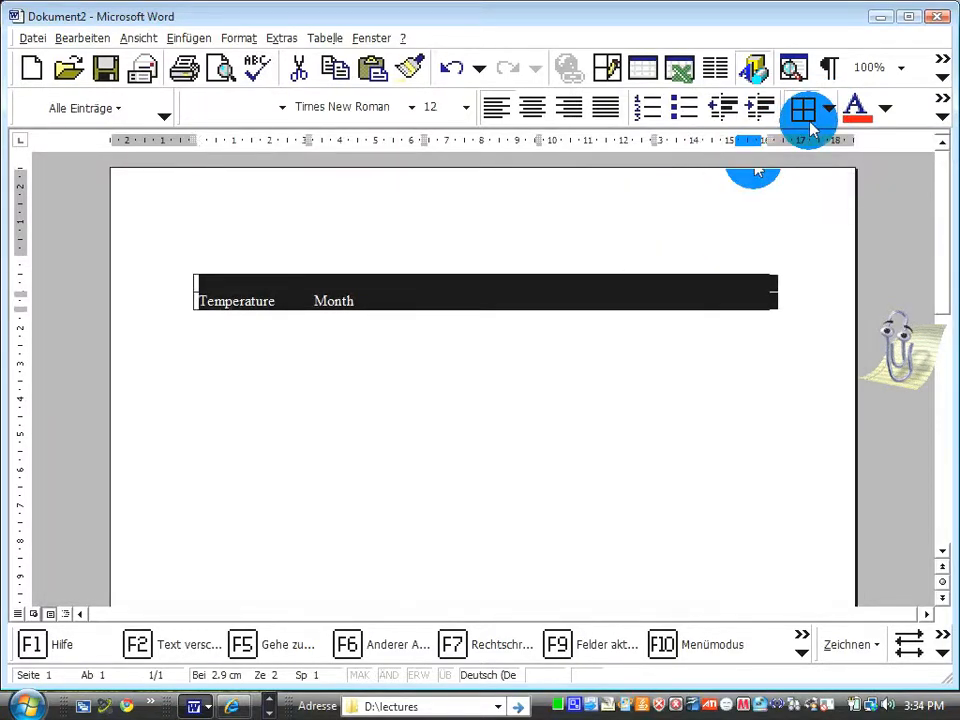
click(745, 245)
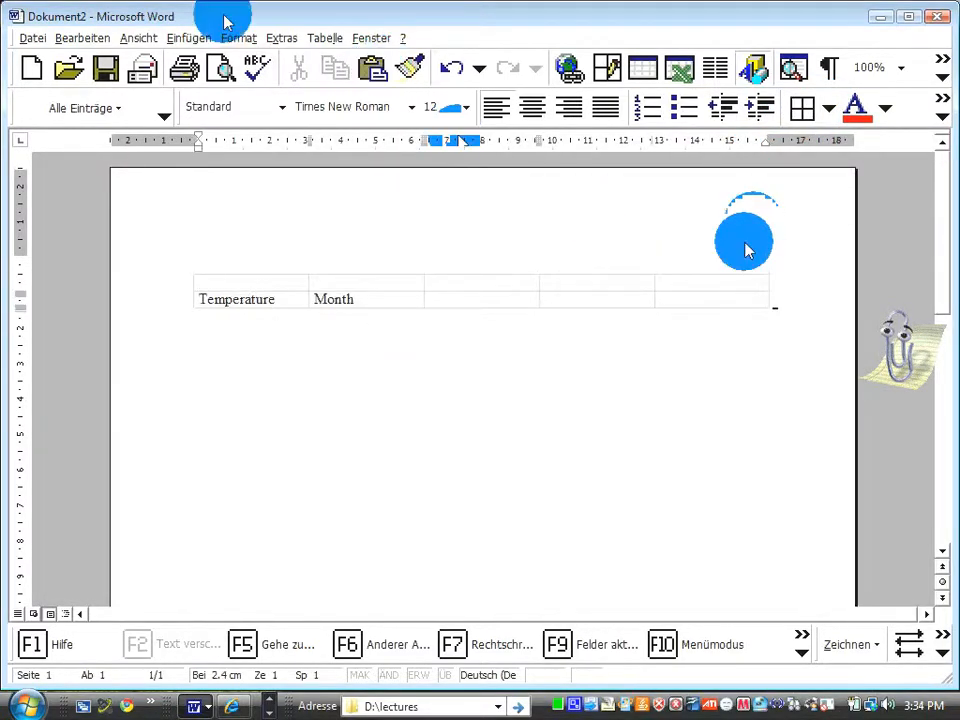
Print the document with the FreePDF printer, check the table in the resulting PDF, and close it.
click(40, 40)
click(80, 136)
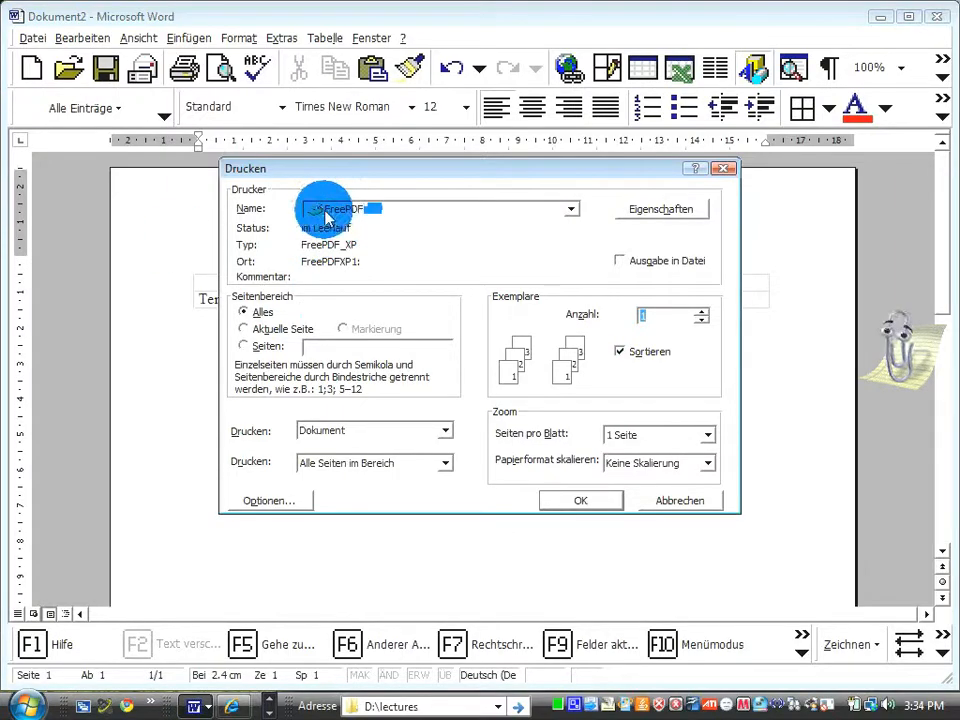
click(600, 505)
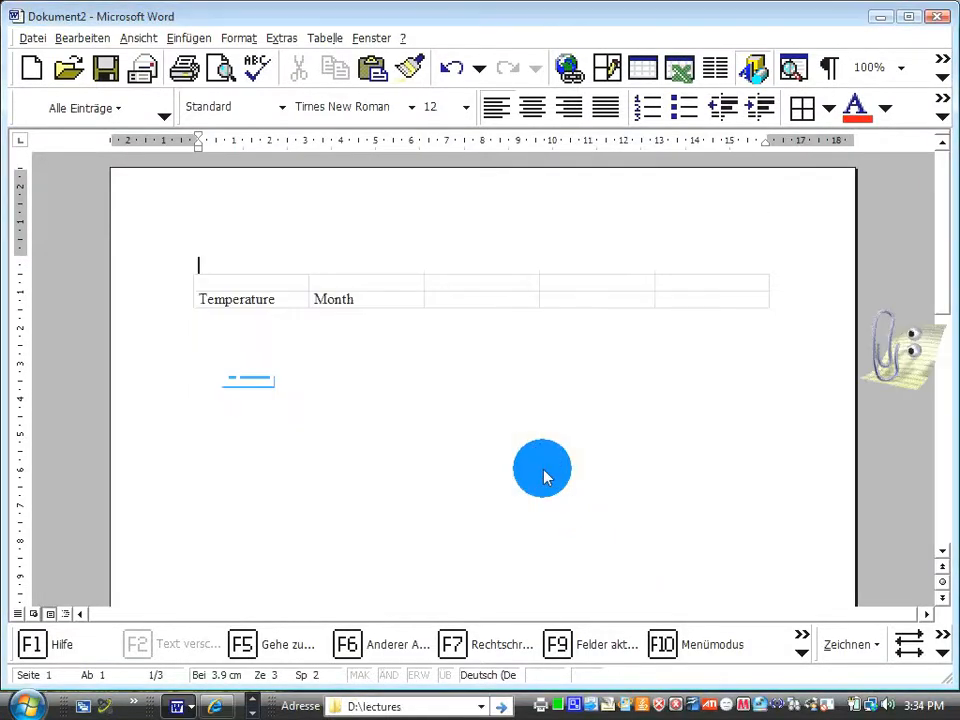
click(545, 476)
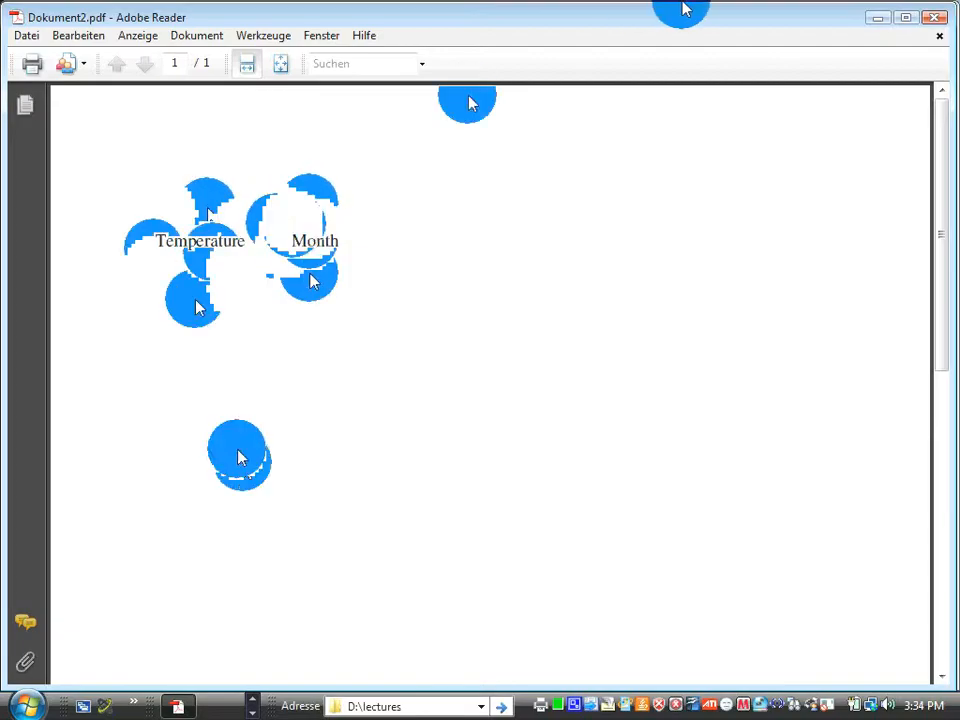
click(932, 24)
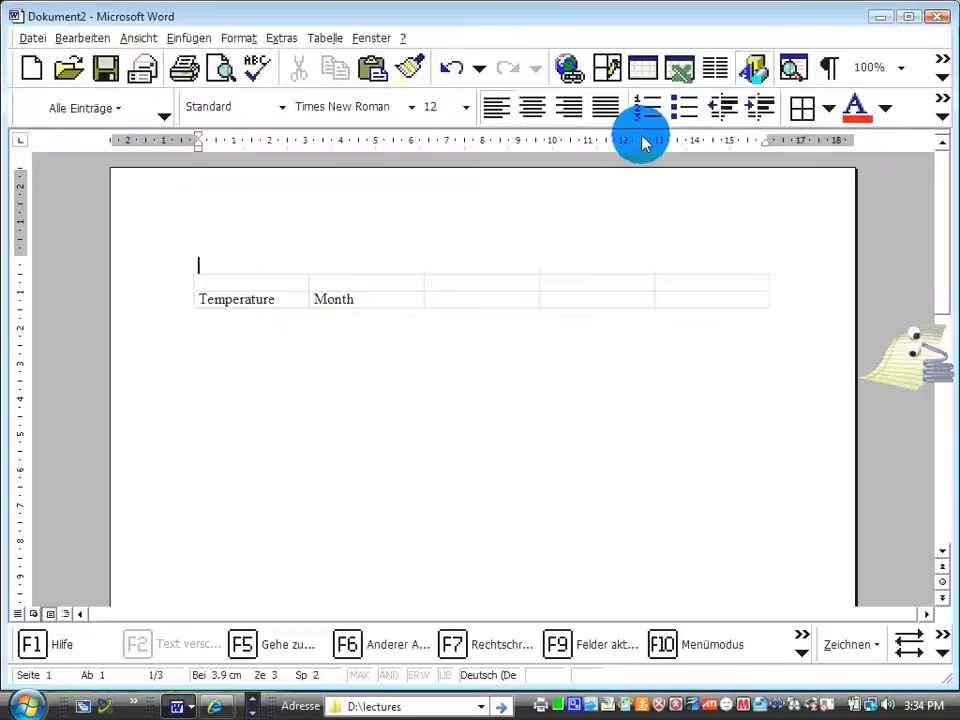
Turn on the Text anpassen cell option for all cells of the table in its properties.
drag(255, 290, 645, 302)
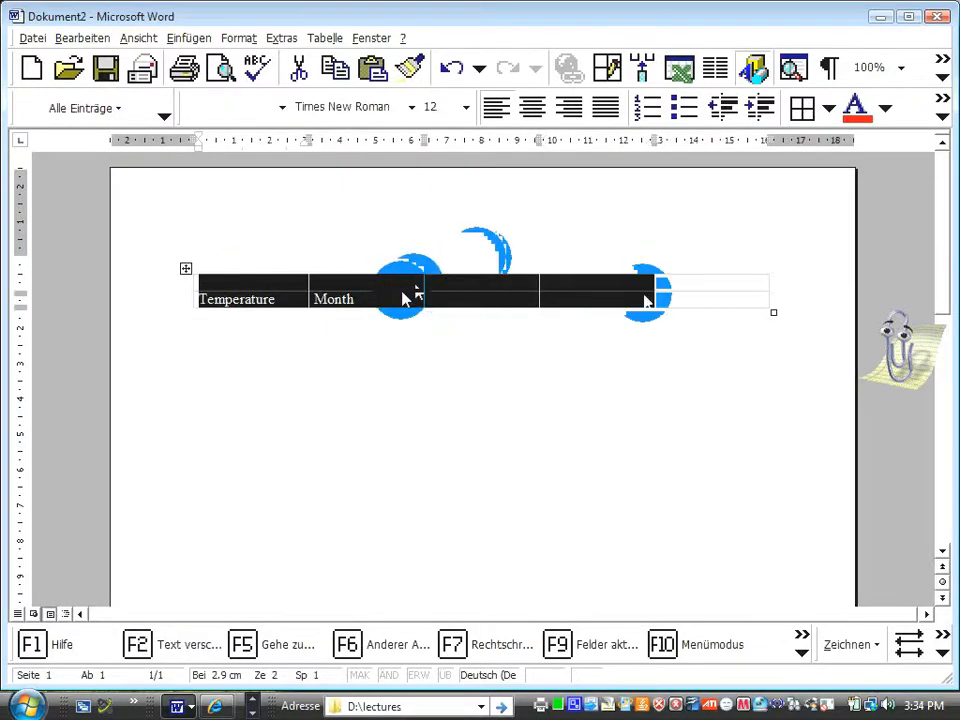
click(258, 290)
drag(258, 290, 683, 298)
right_click(683, 298)
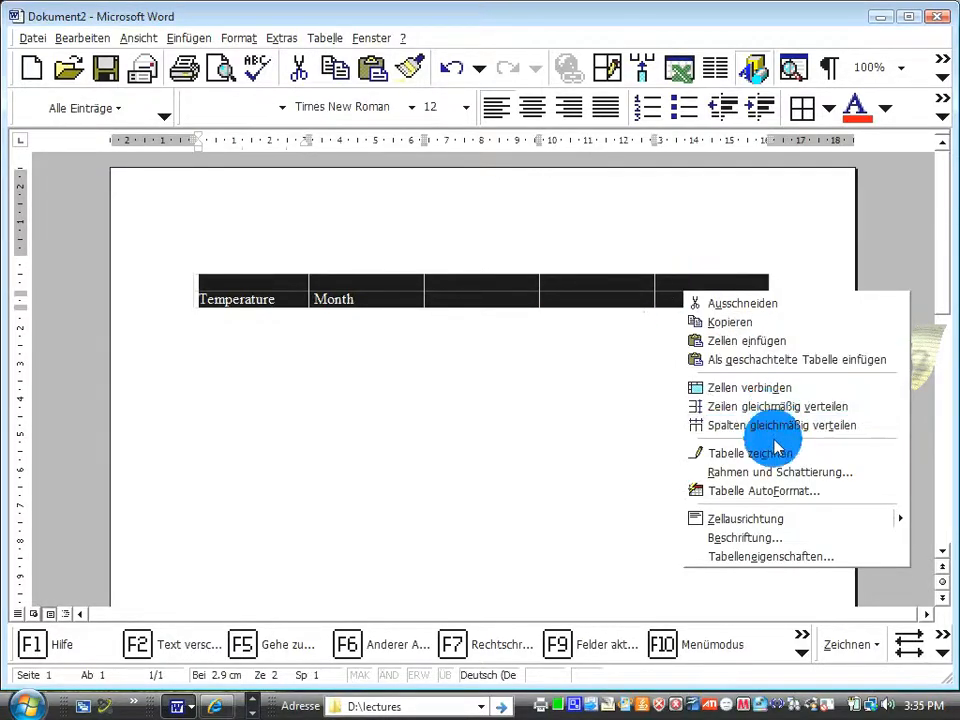
click(778, 557)
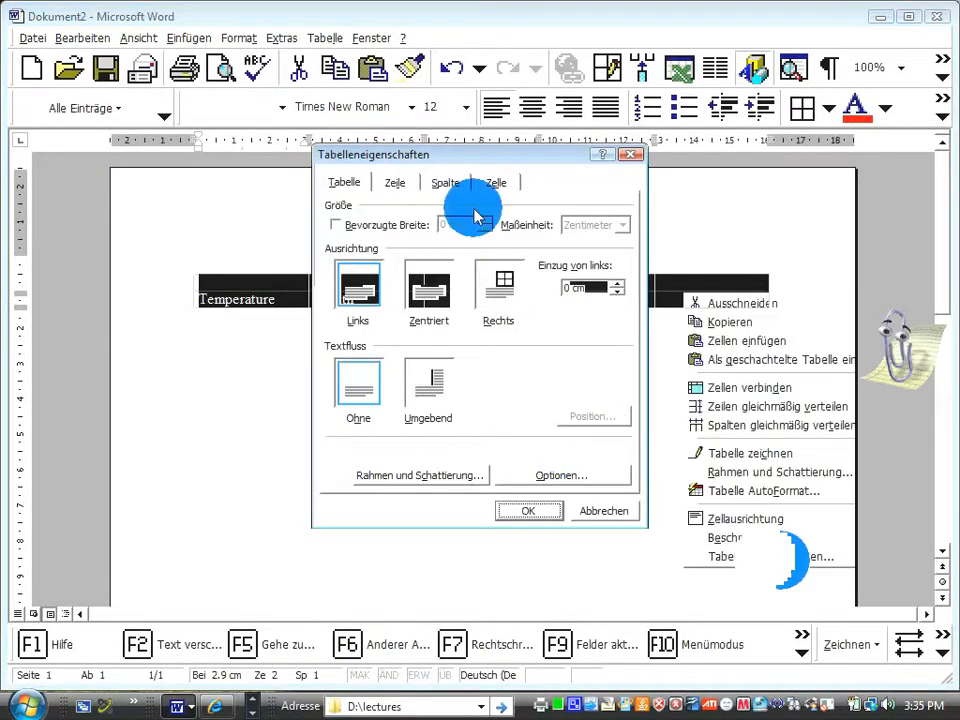
drag(428, 155, 551, 221)
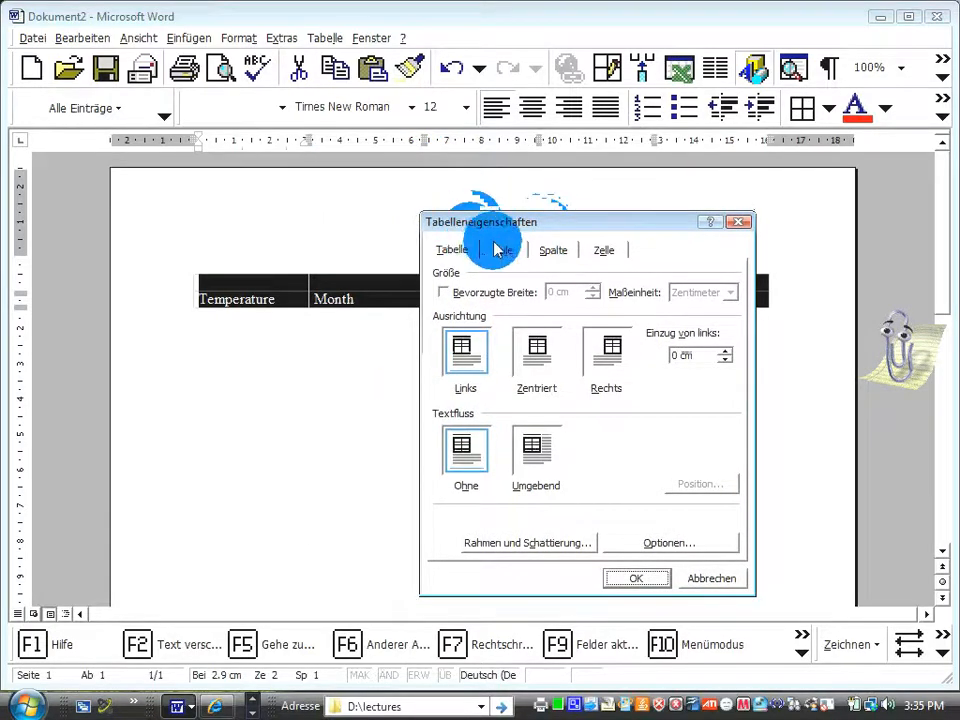
click(502, 250)
click(556, 251)
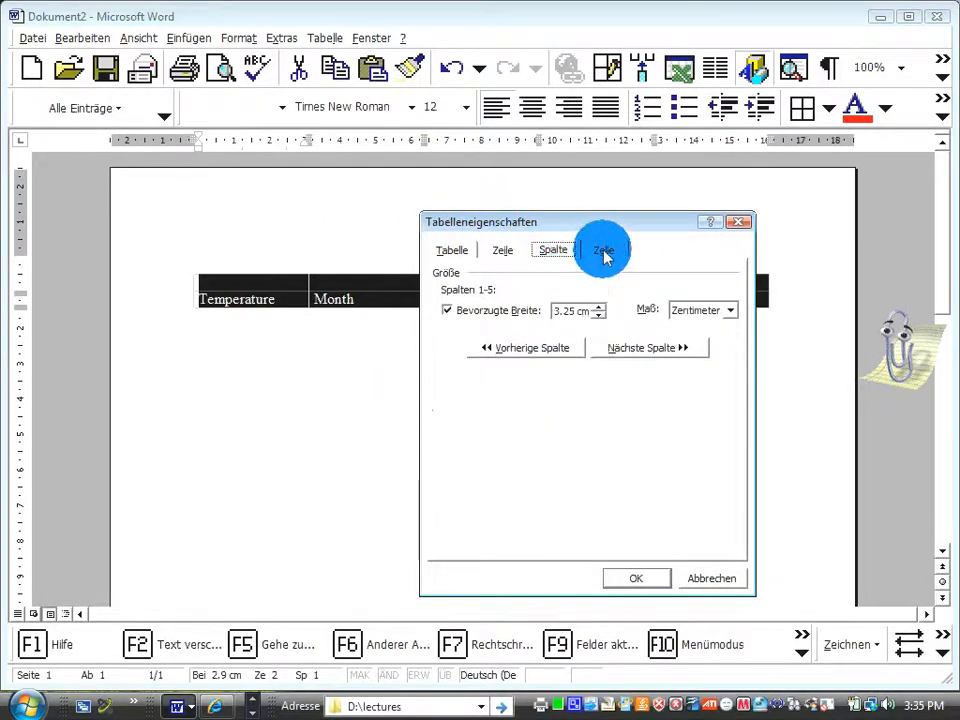
click(604, 251)
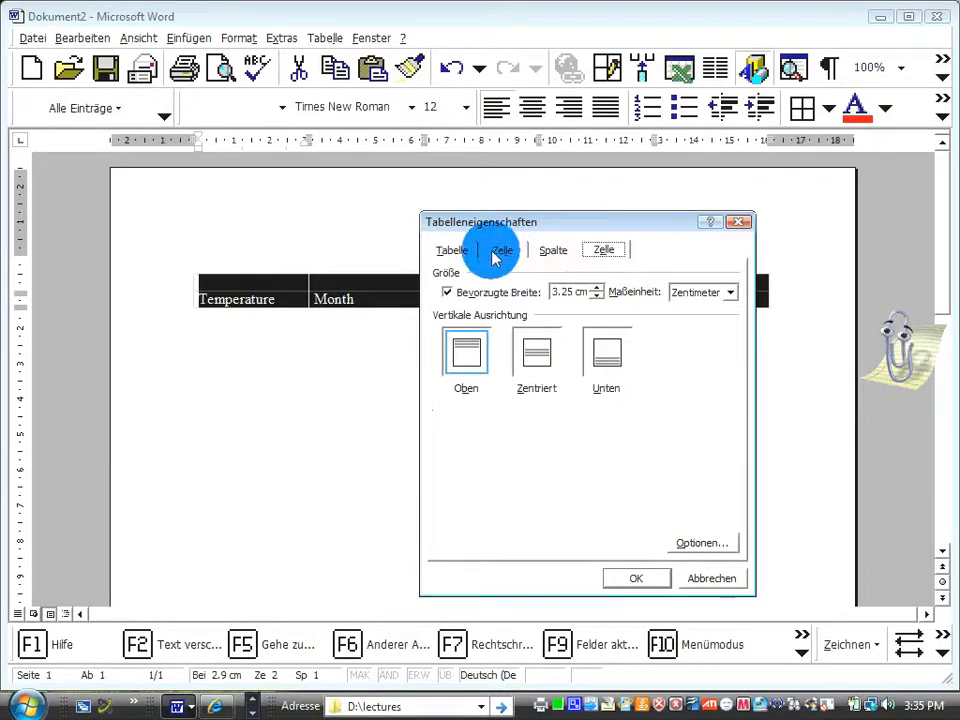
click(697, 545)
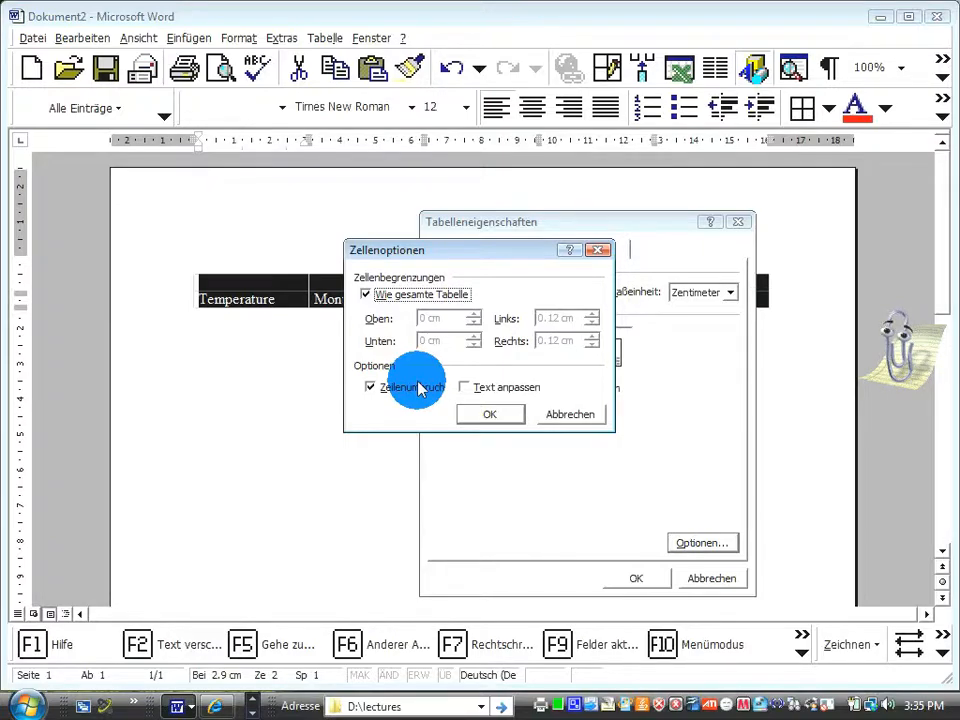
click(509, 422)
Choose the Kontur border setting with a solid ½ pt line for the whole table.
click(502, 250)
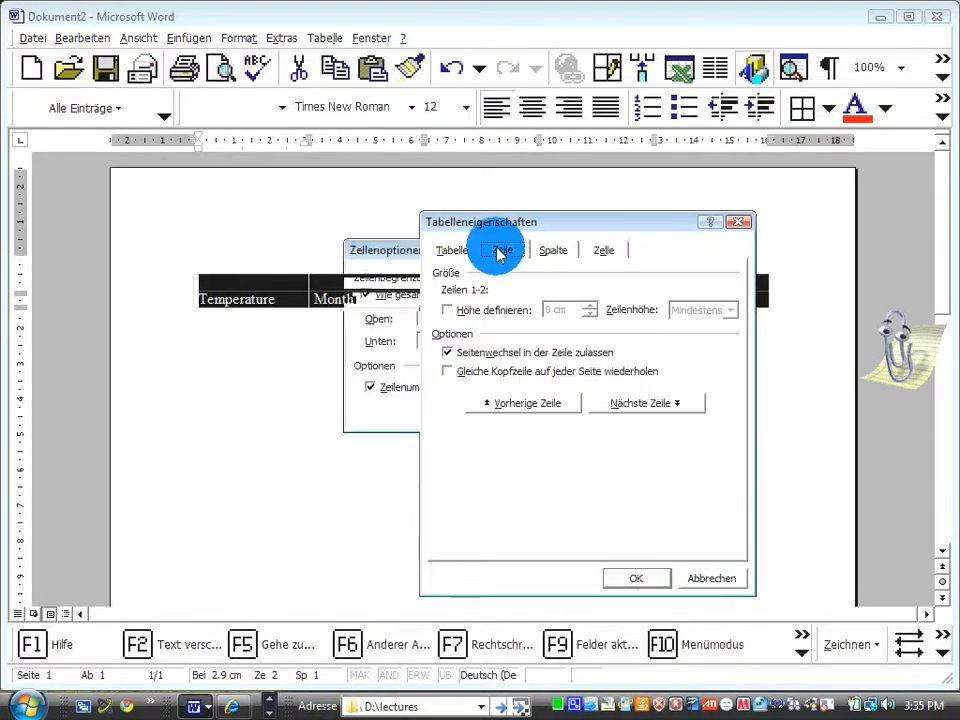
click(437, 249)
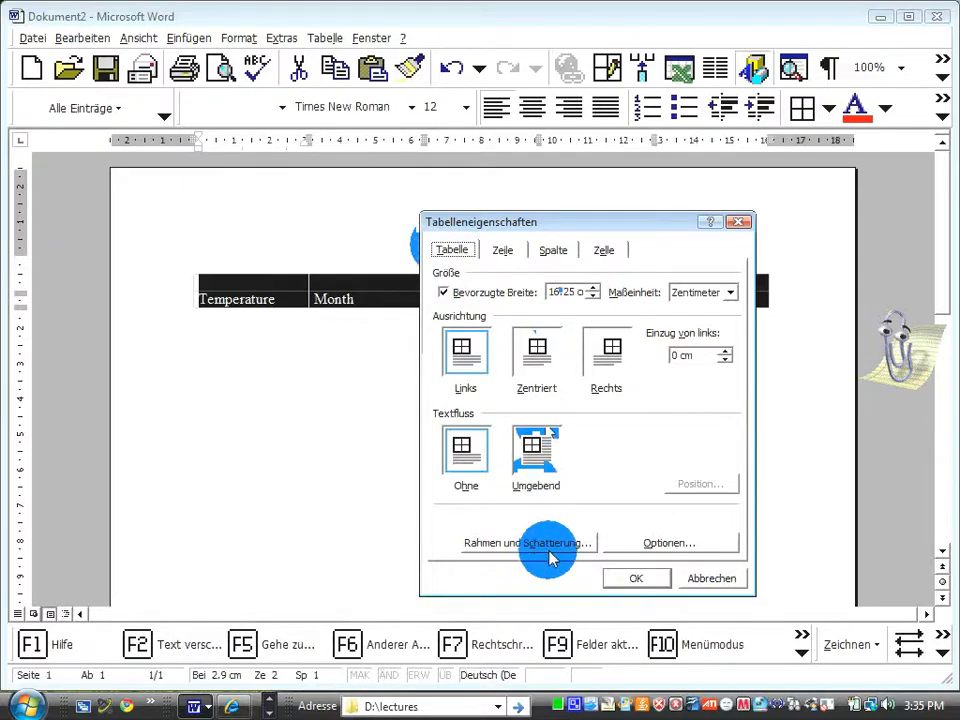
click(549, 555)
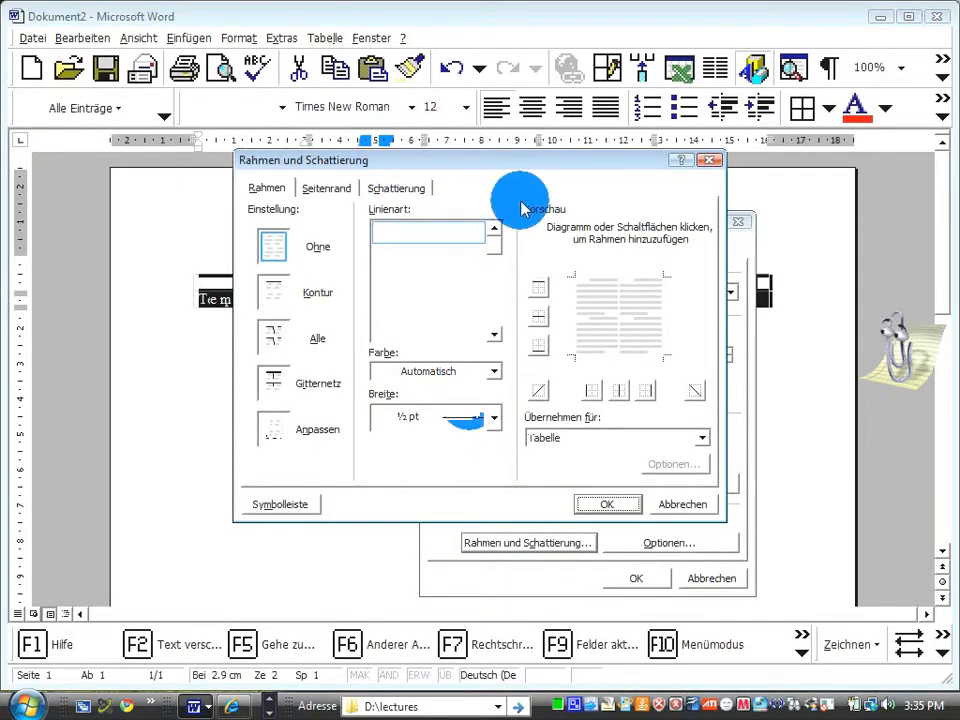
drag(477, 165, 626, 222)
click(422, 352)
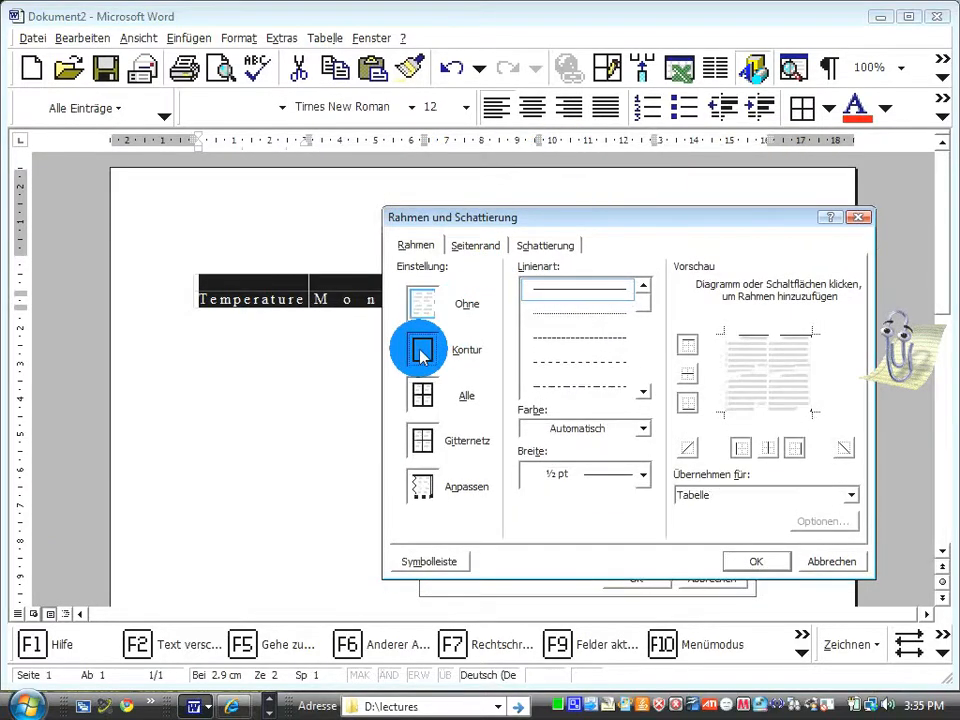
Set the table's shading to Grau-70% and apply the border and table properties.
click(484, 249)
click(543, 244)
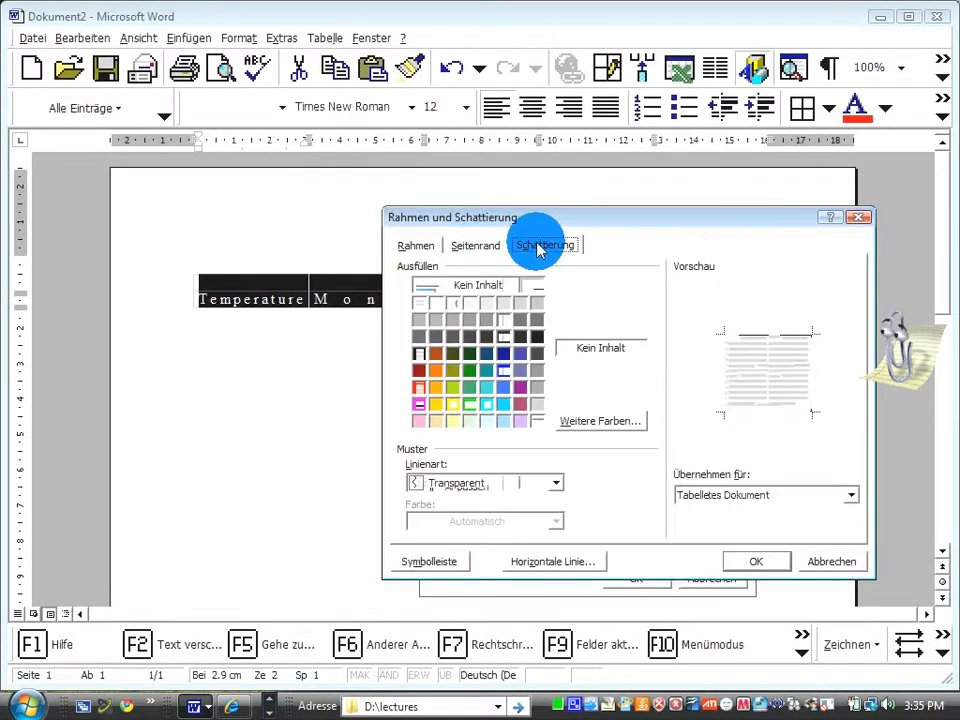
click(419, 388)
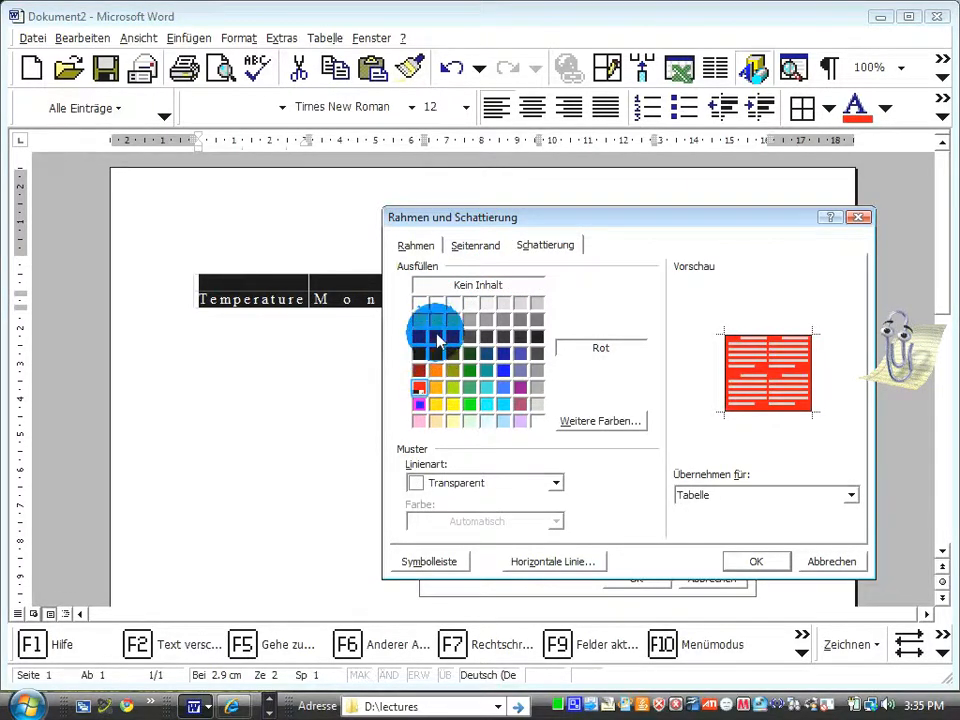
click(752, 563)
click(622, 581)
click(530, 430)
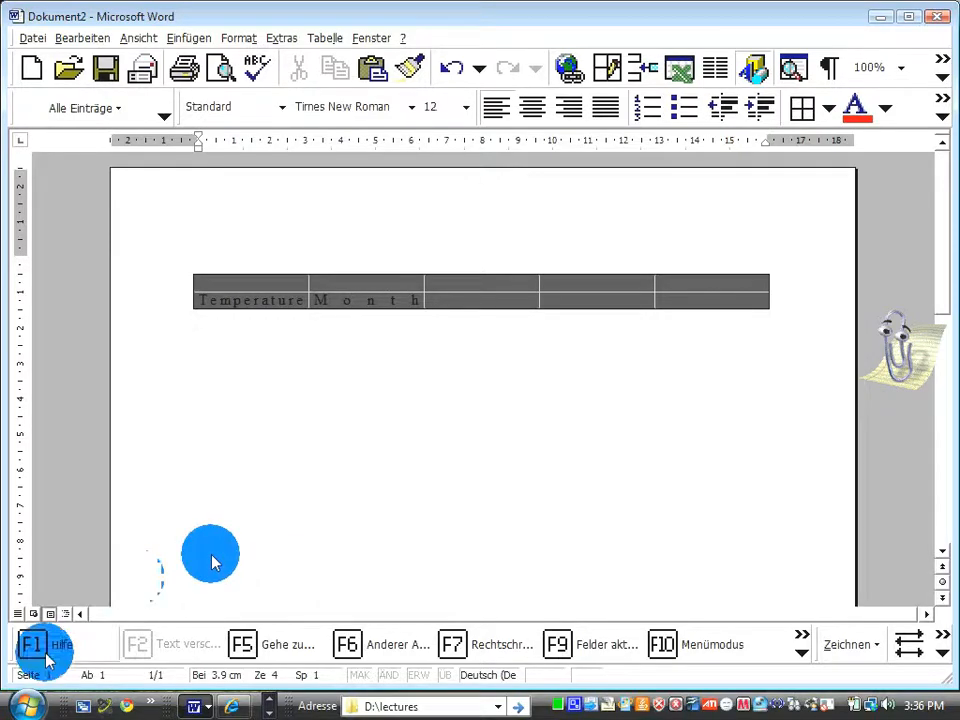
Start Microsoft Excel with a blank workbook and dismiss the assistant's tip.
key(super)
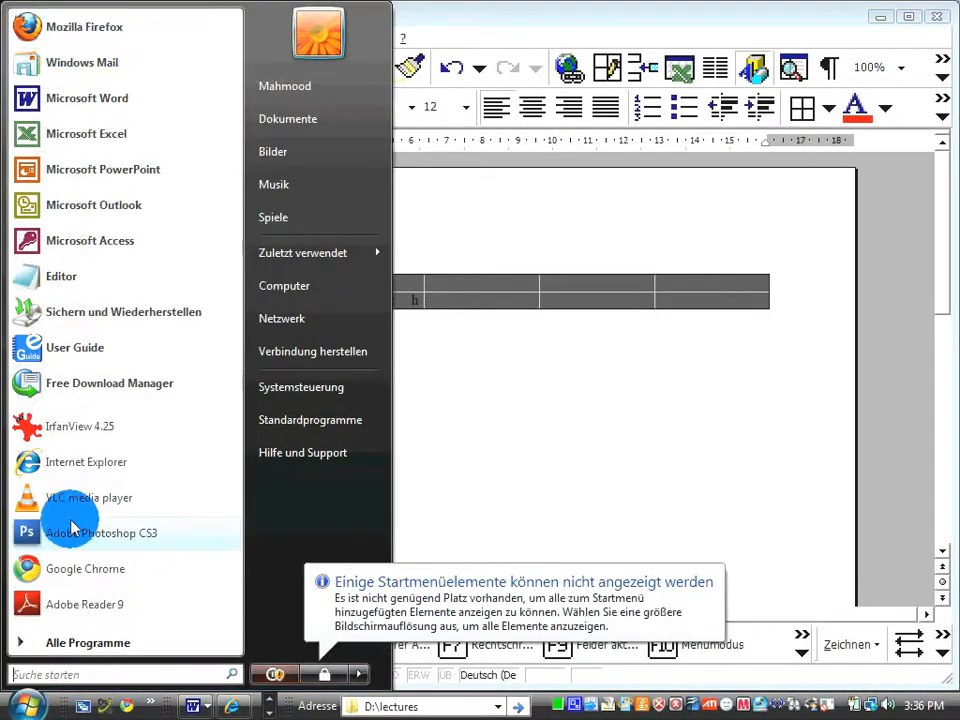
click(152, 122)
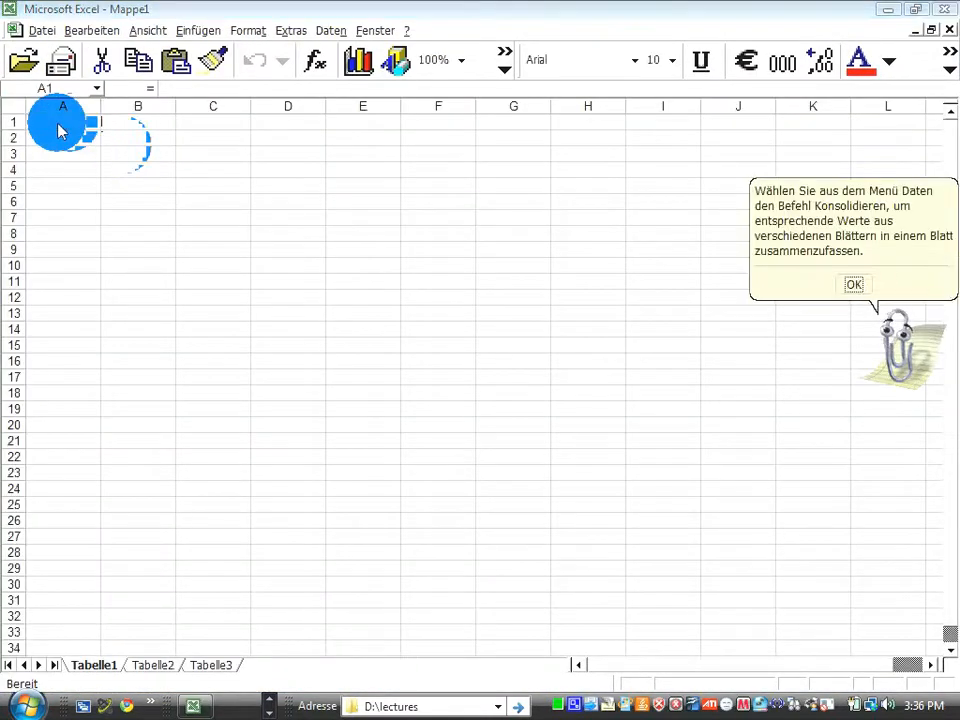
click(854, 284)
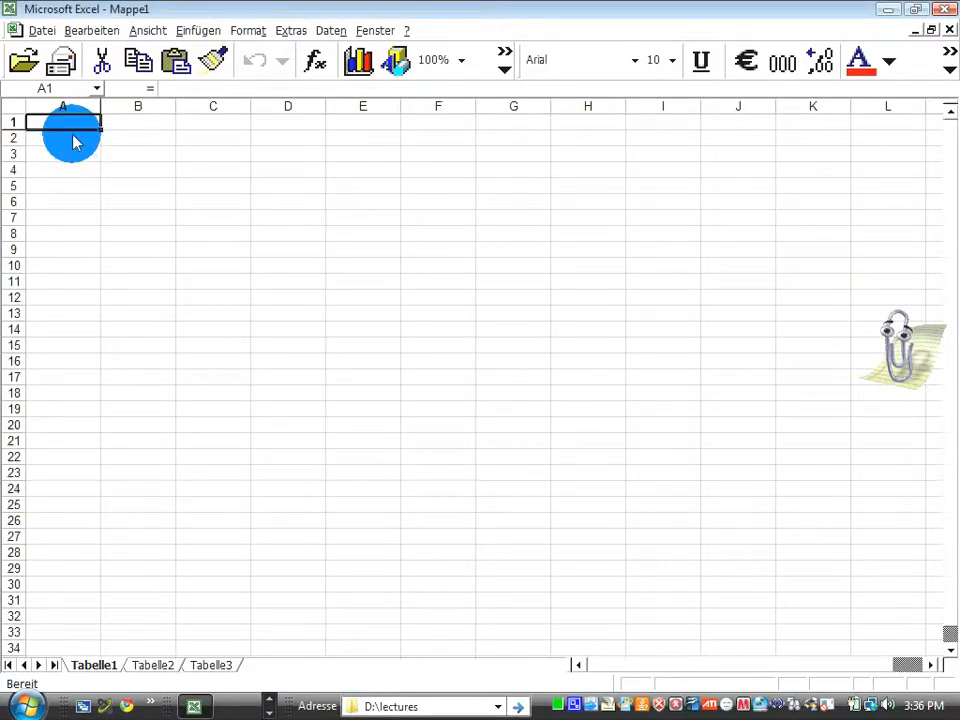
Enter the column headings Fruit in A1 and cost in B1.
text(Fruit)
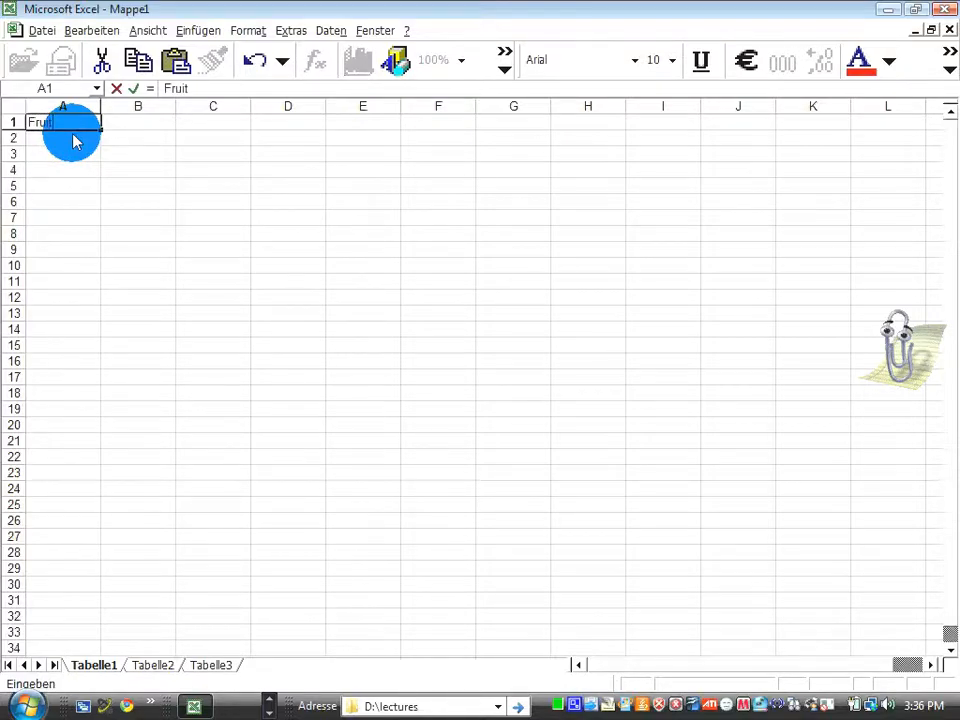
key(Tab)
text(c)
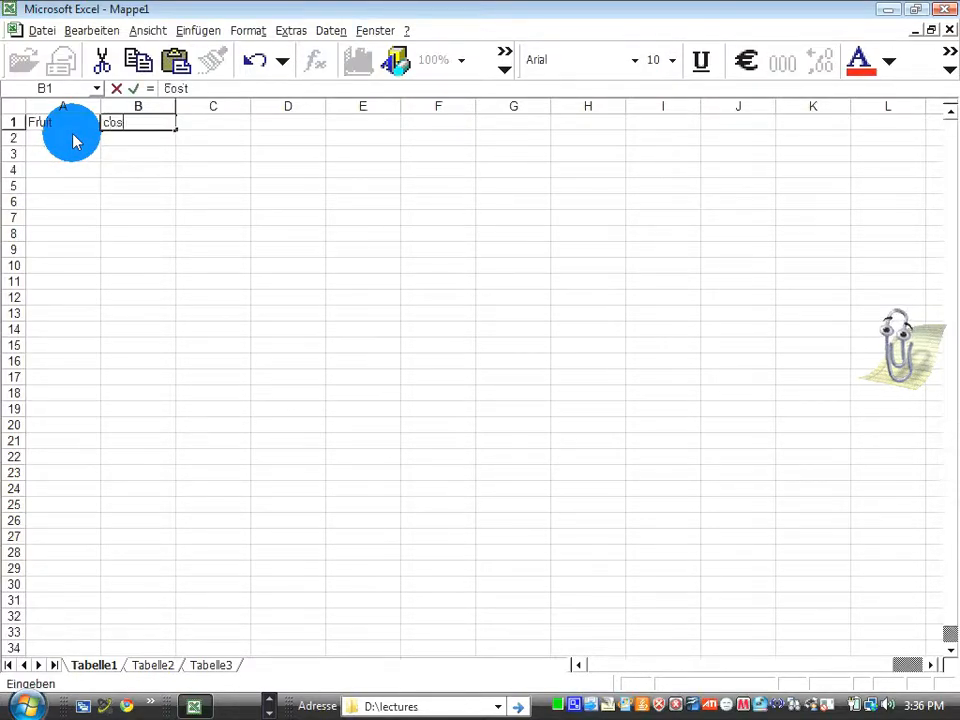
key(Tab)
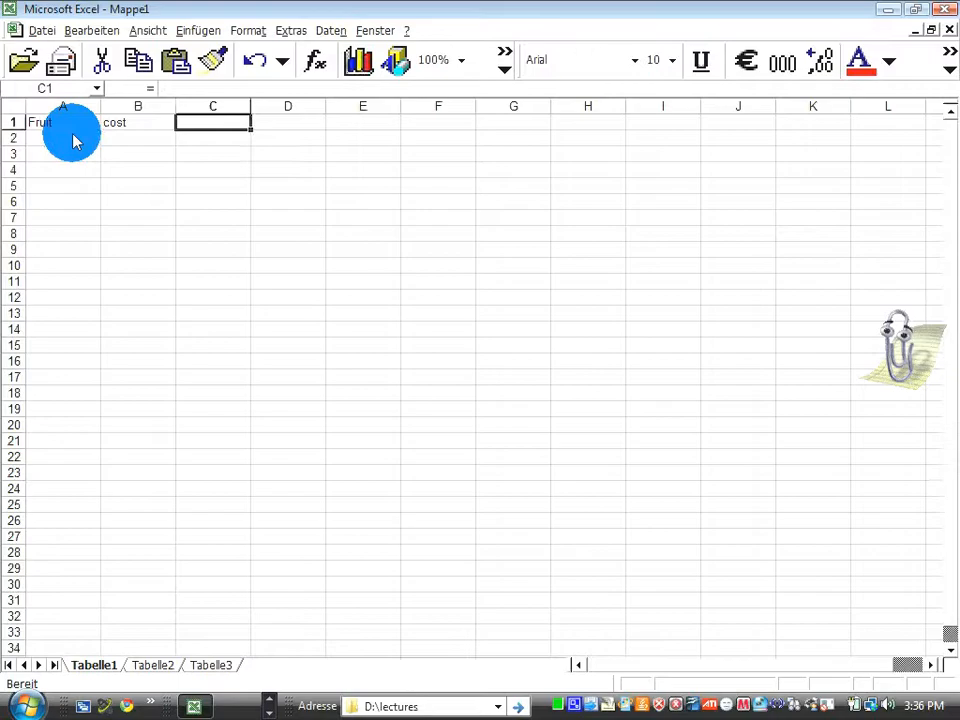
Enter the heading item number in C1 and fill row 2 with A, 32 and 1 in cells A2 to C2.
text(it)
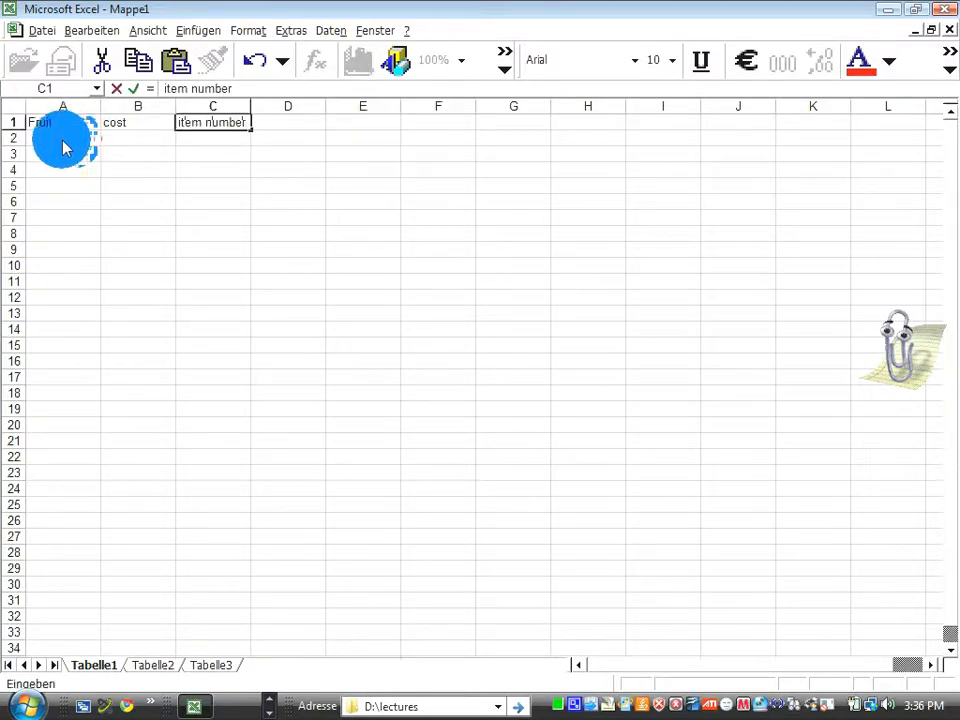
text(em number)
click(63, 147)
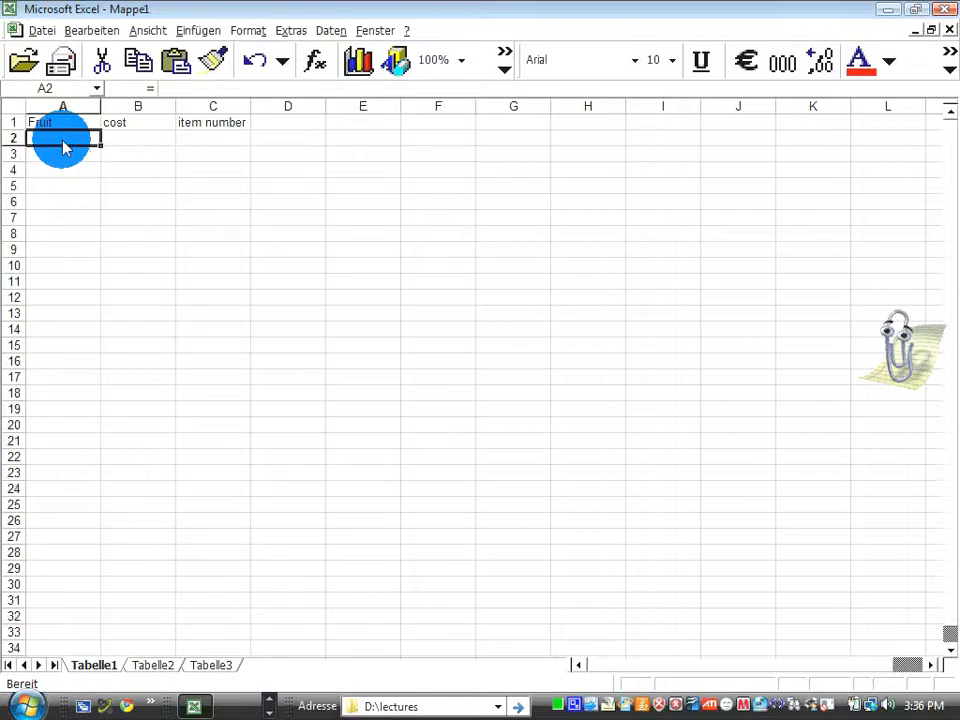
text(A)
click(128, 141)
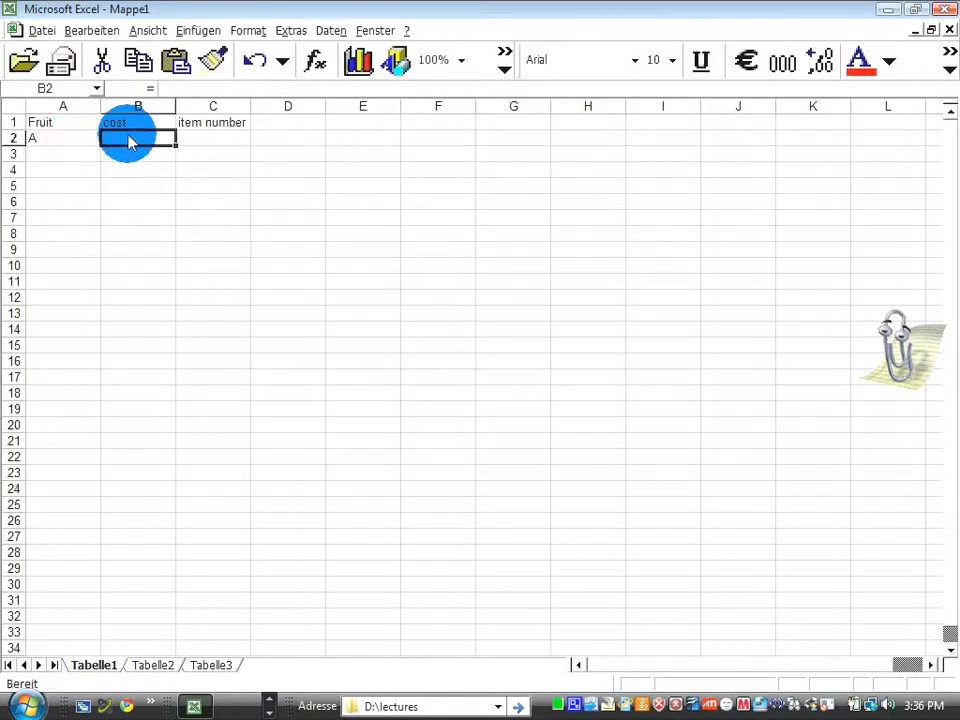
text(32)
click(210, 141)
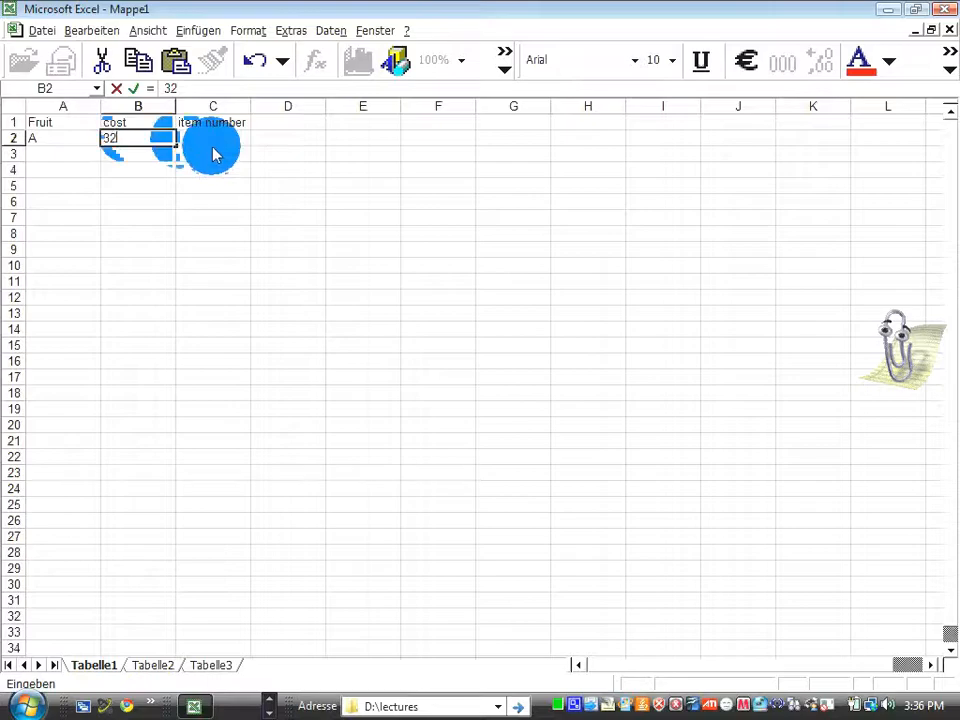
text(1)
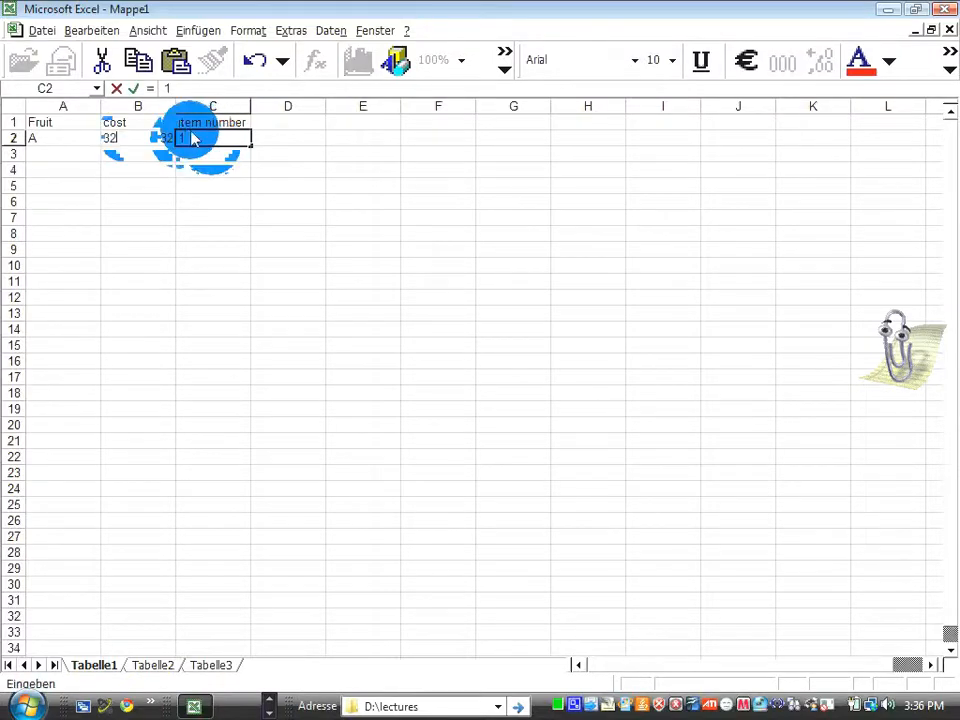
click(137, 142)
click(213, 142)
Print the worksheet with the fruit table to the FreePDF printer and close the resulting PDF.
drag(36, 120, 216, 141)
click(42, 31)
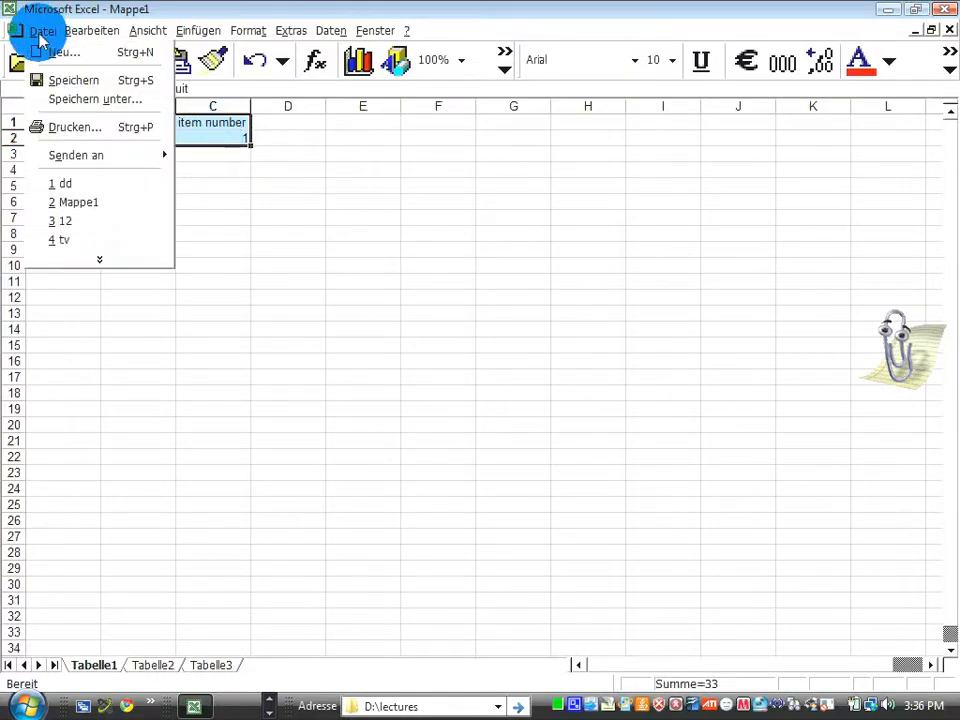
click(75, 110)
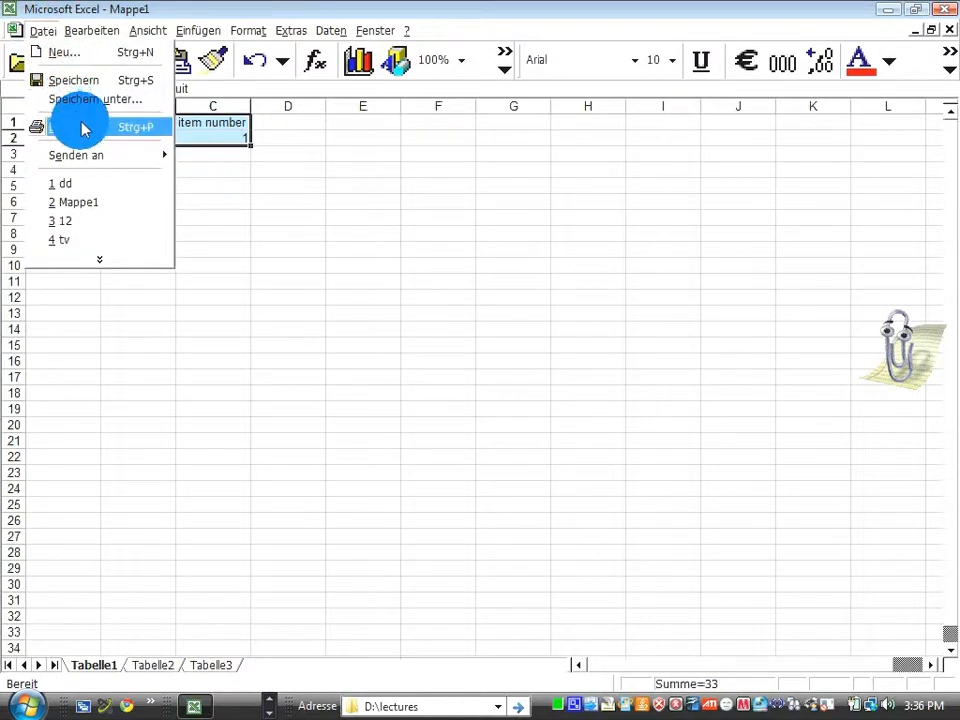
click(85, 130)
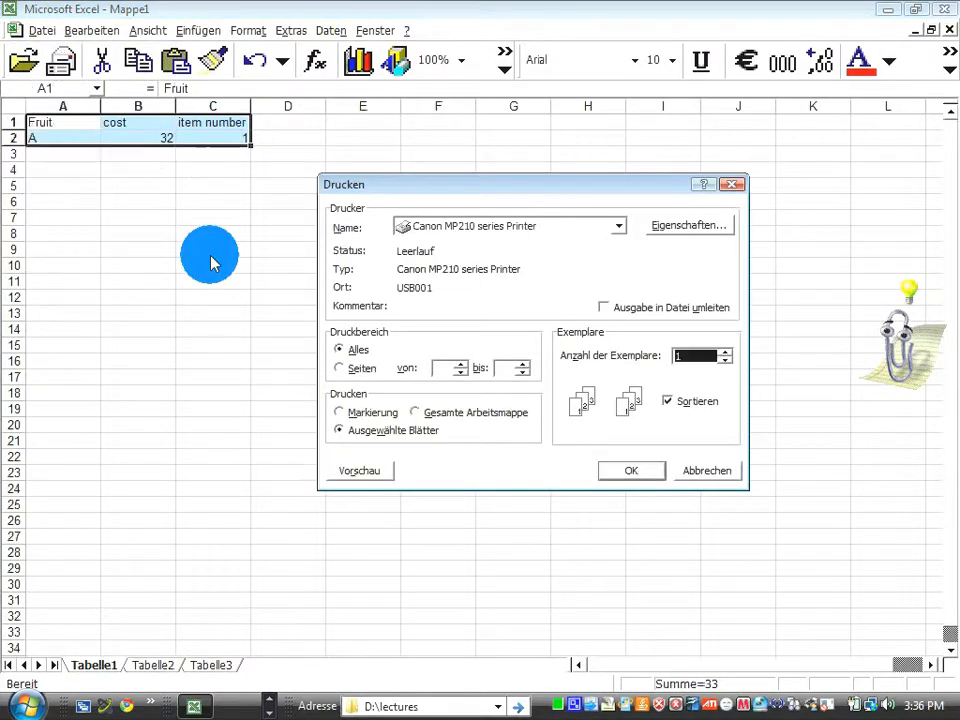
click(446, 226)
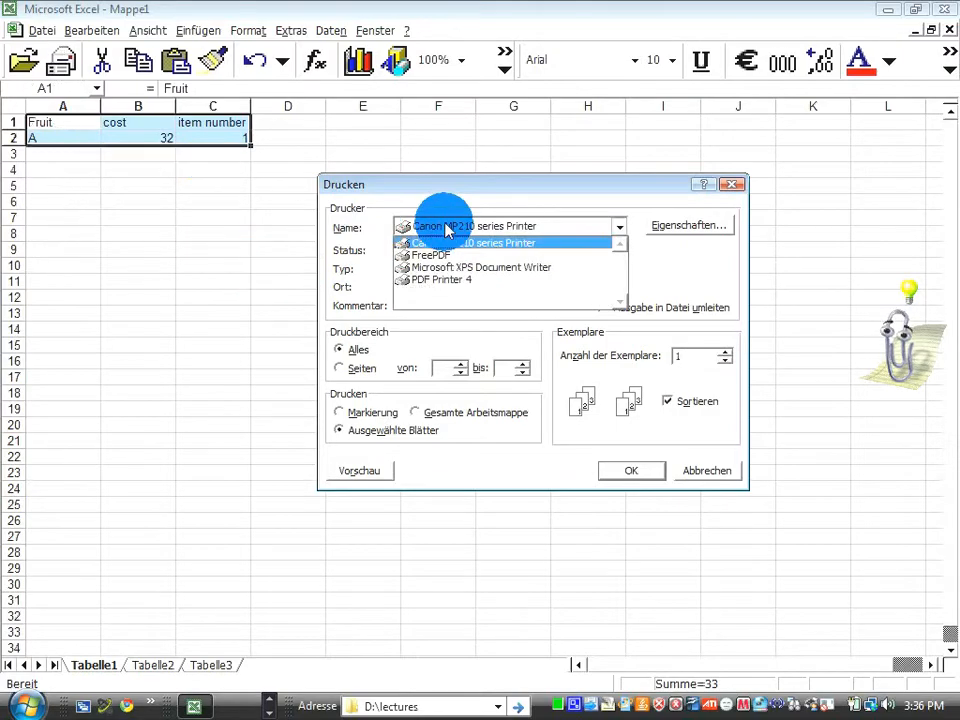
click(443, 245)
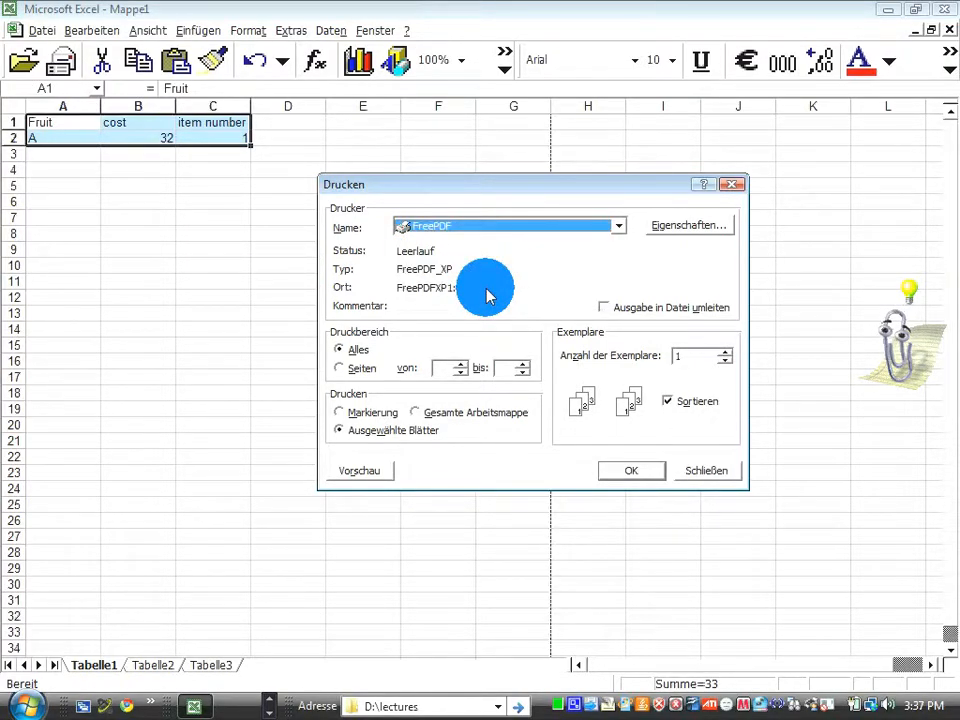
click(617, 475)
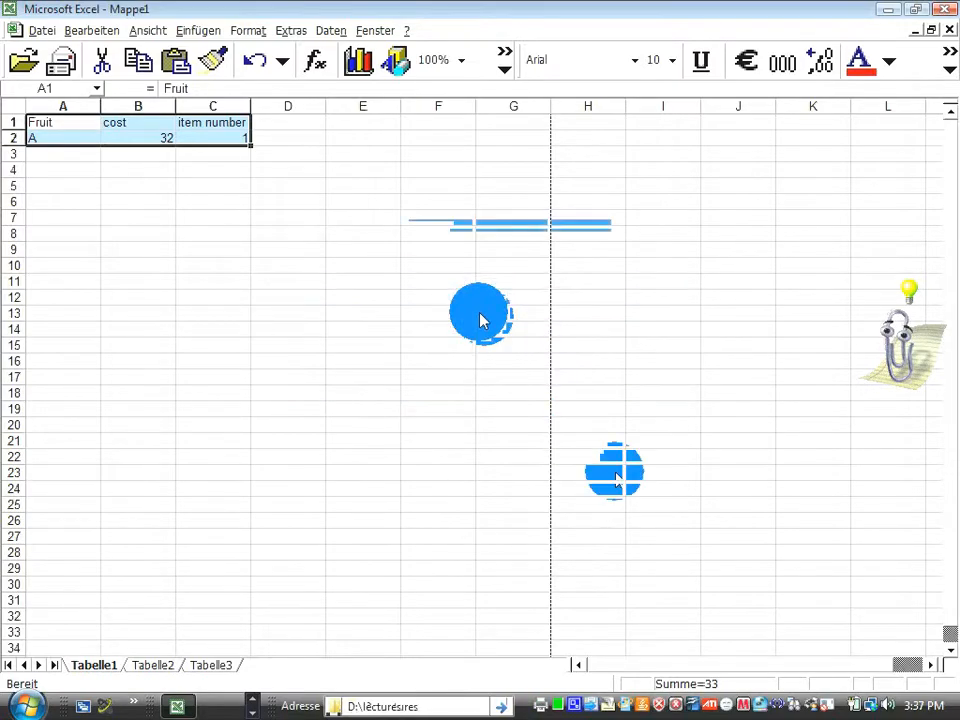
click(525, 482)
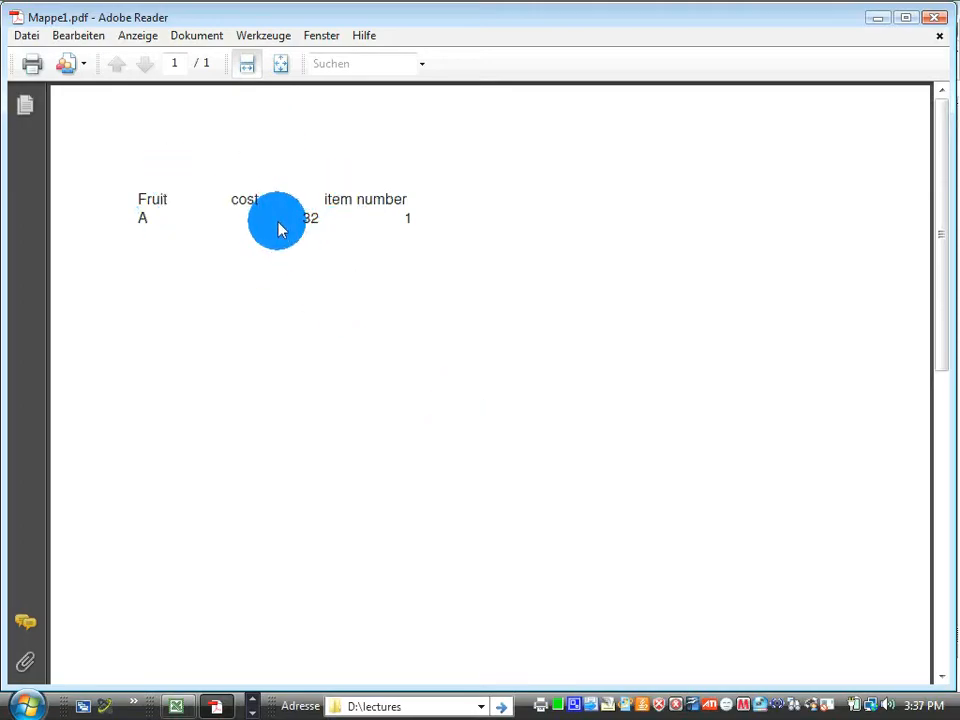
click(934, 18)
click(215, 140)
drag(60, 124, 221, 150)
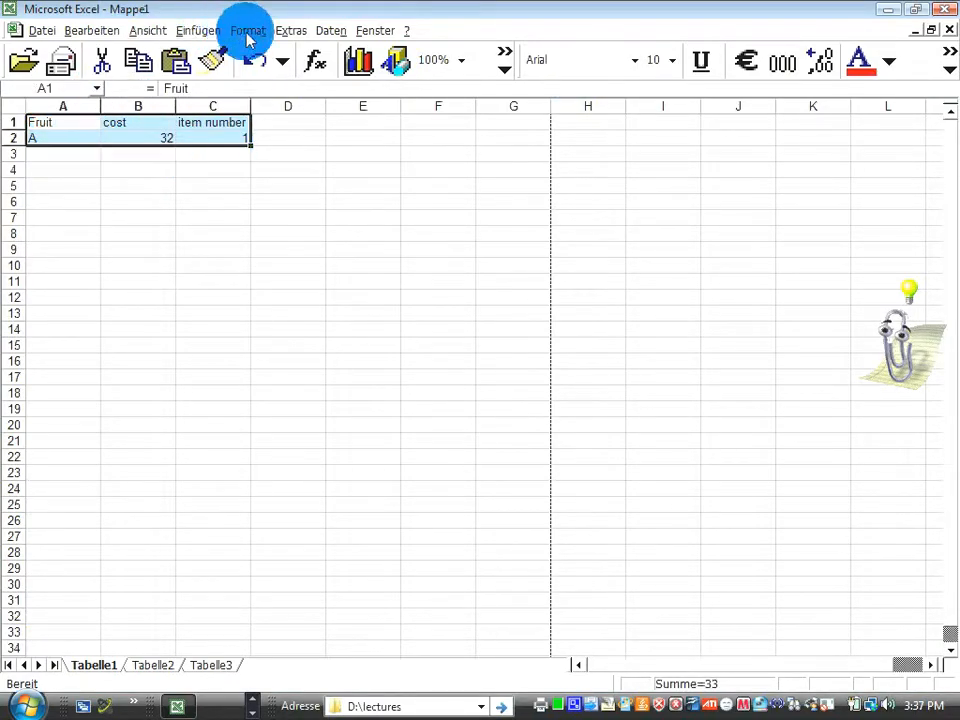
click(246, 31)
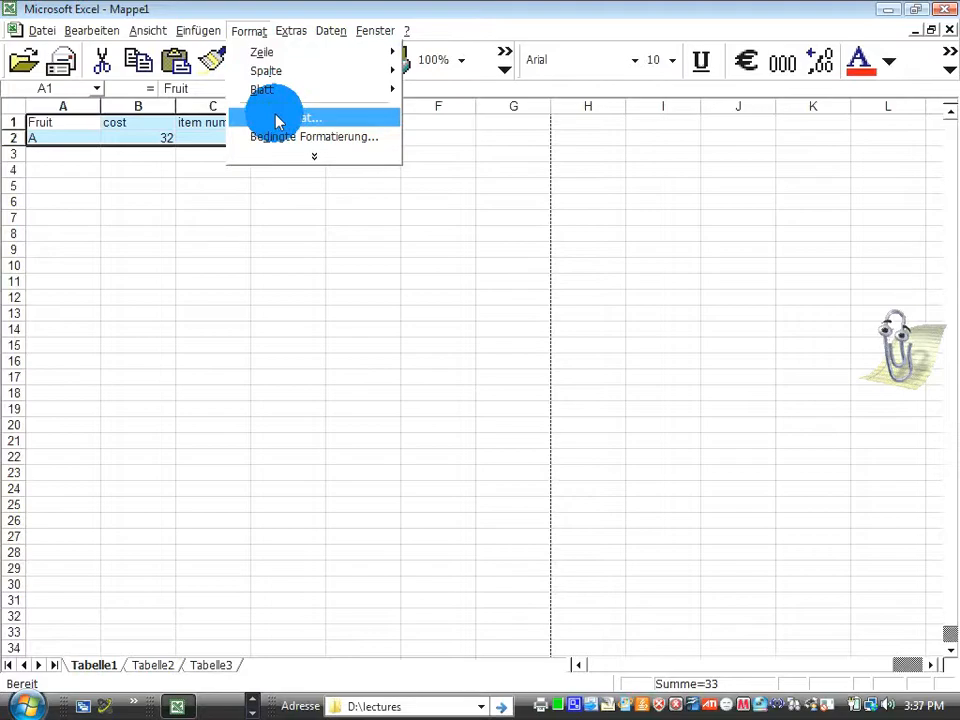
mouse_move(281, 58)
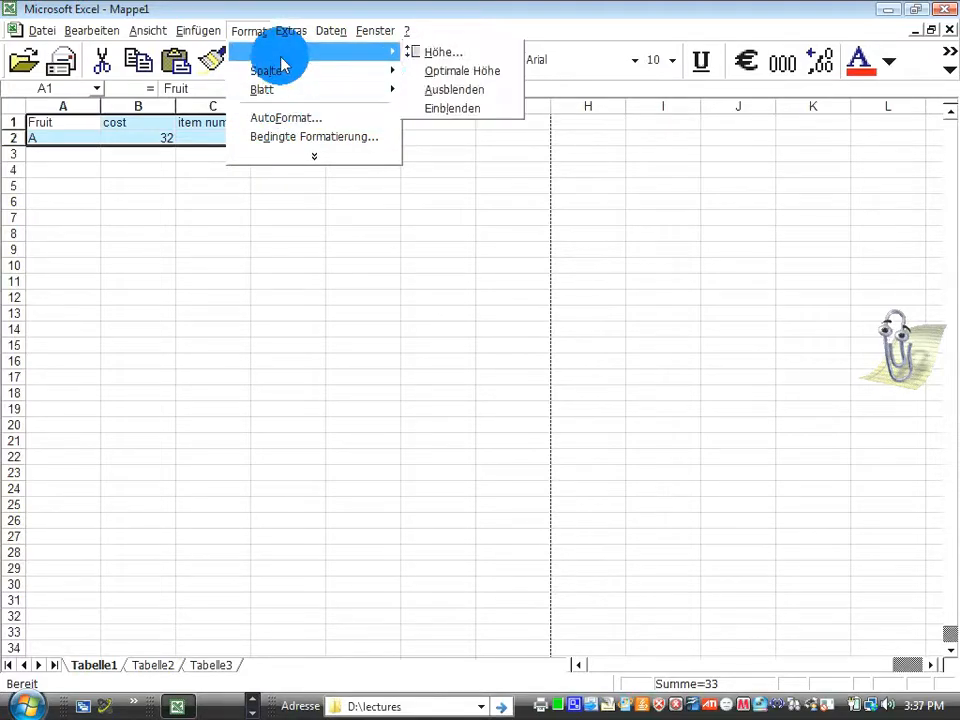
mouse_move(296, 80)
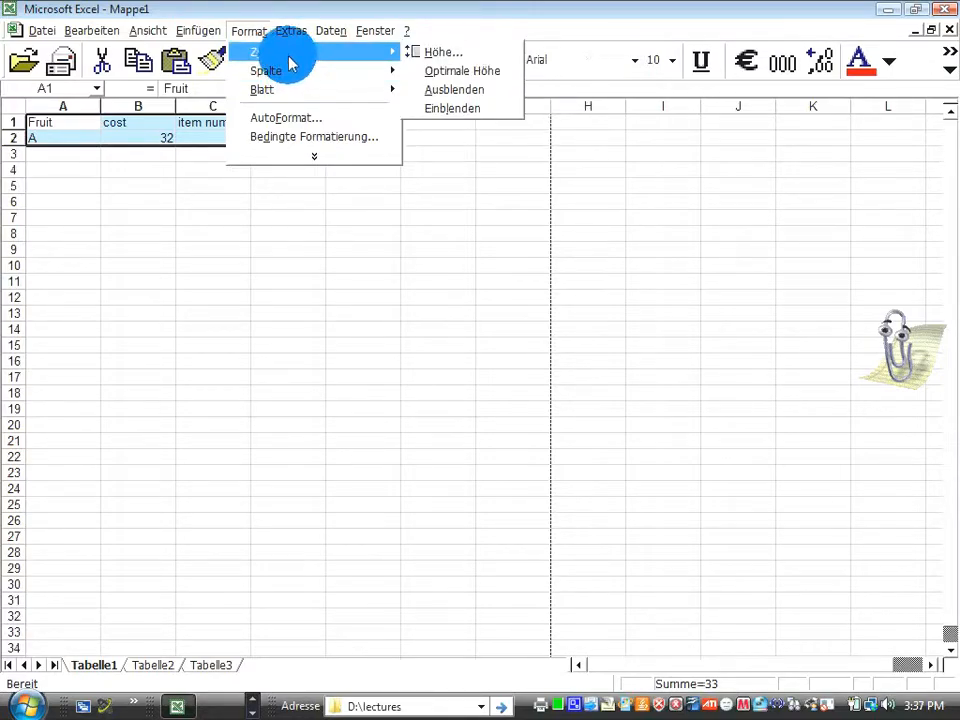
click(246, 36)
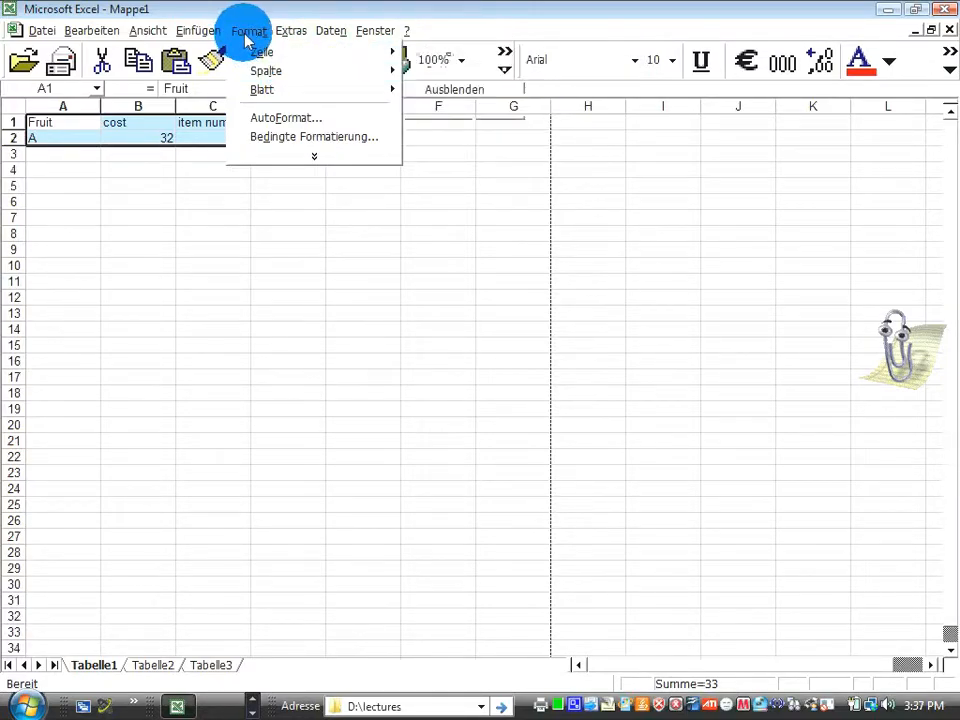
click(248, 188)
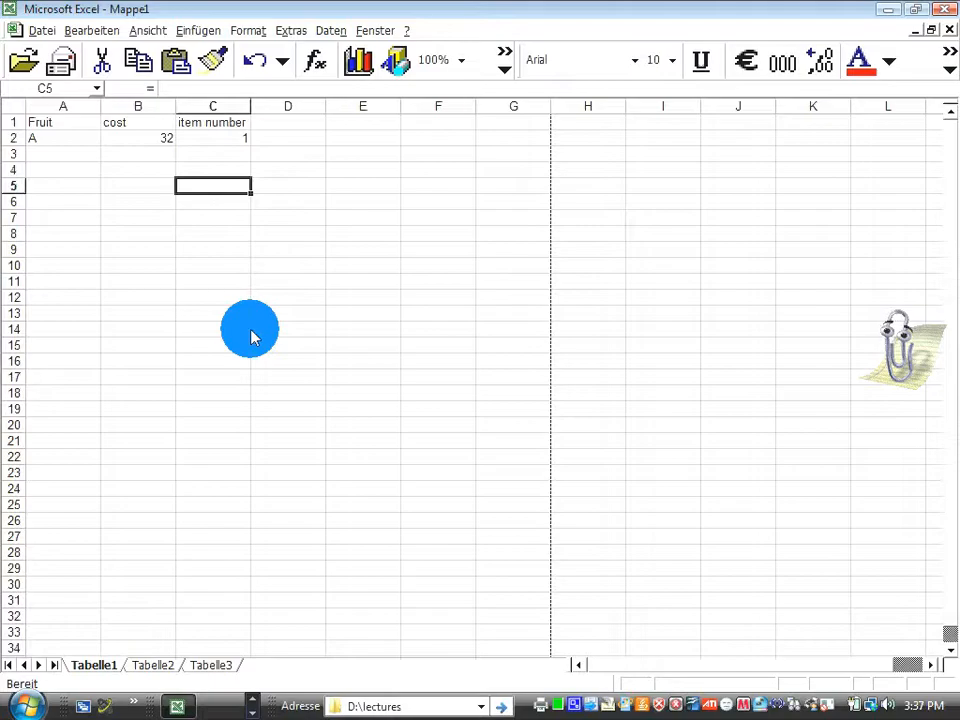
Switch to Adobe InDesign and create a one-page Letter document from the [Default] preset.
key(alt+Tab)
key(alt+Tab)
key(alt+Tab)
key(alt+Tab)
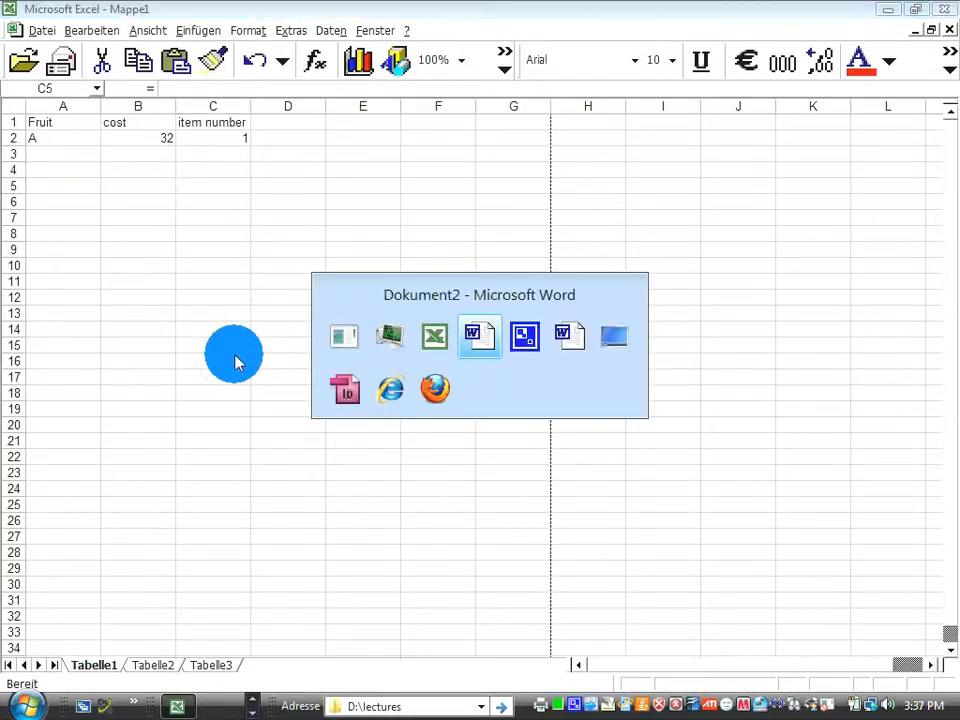
key(alt+Tab)
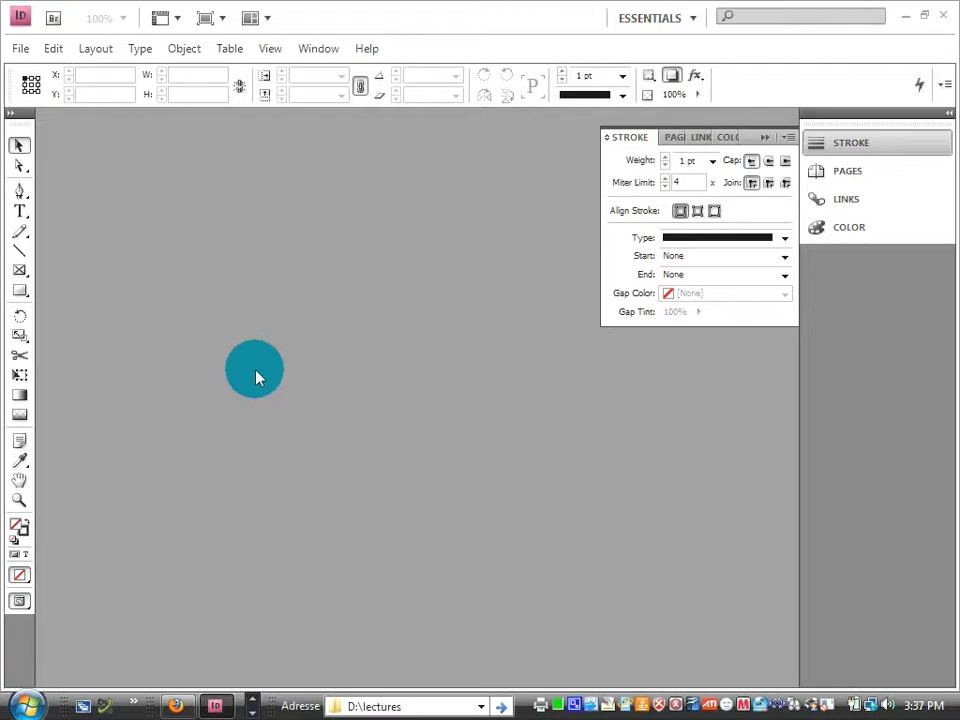
click(20, 48)
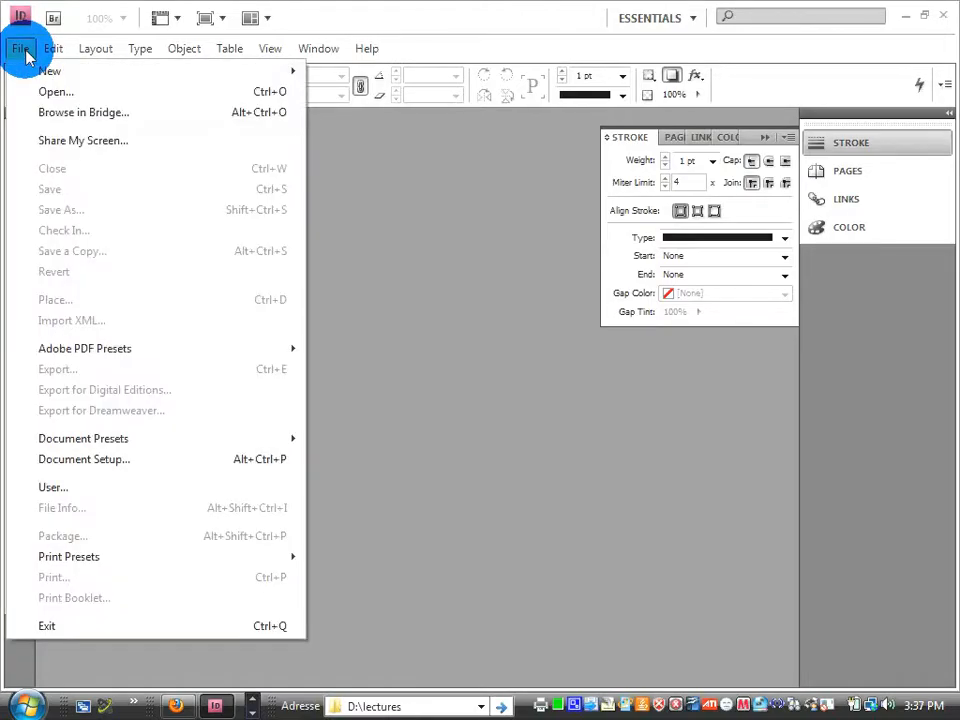
mouse_move(105, 82)
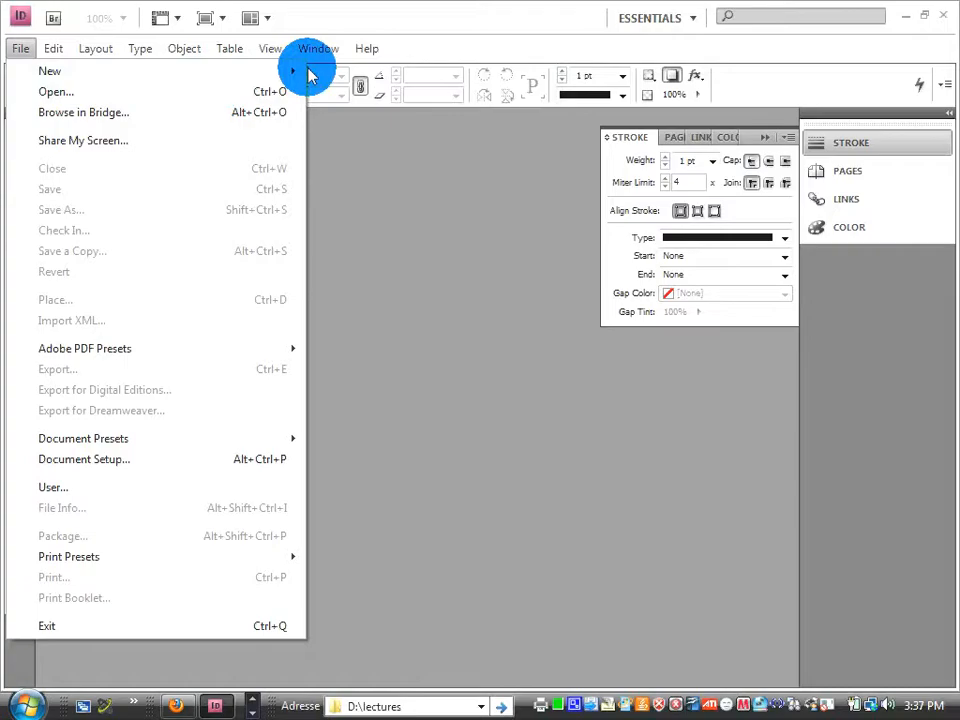
mouse_move(289, 71)
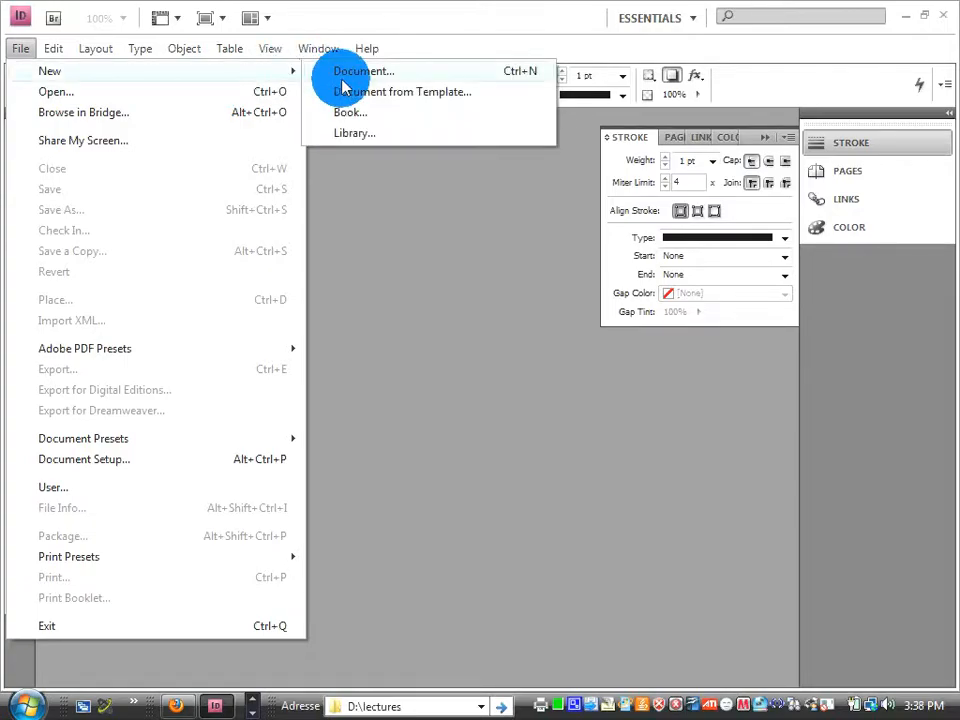
click(343, 71)
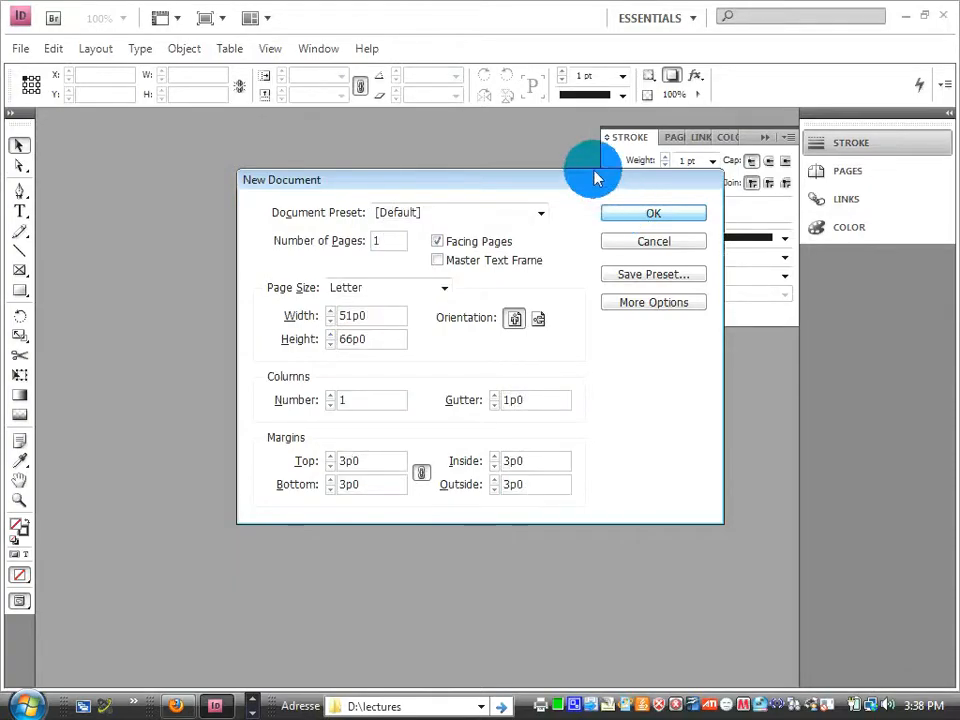
key(Return)
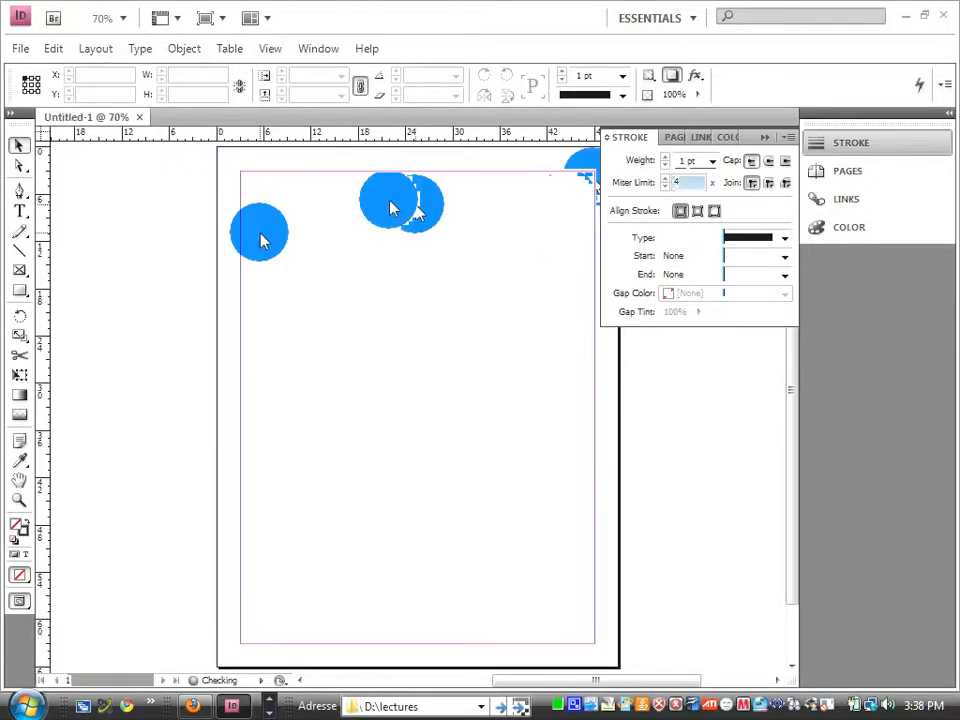
click(480, 272)
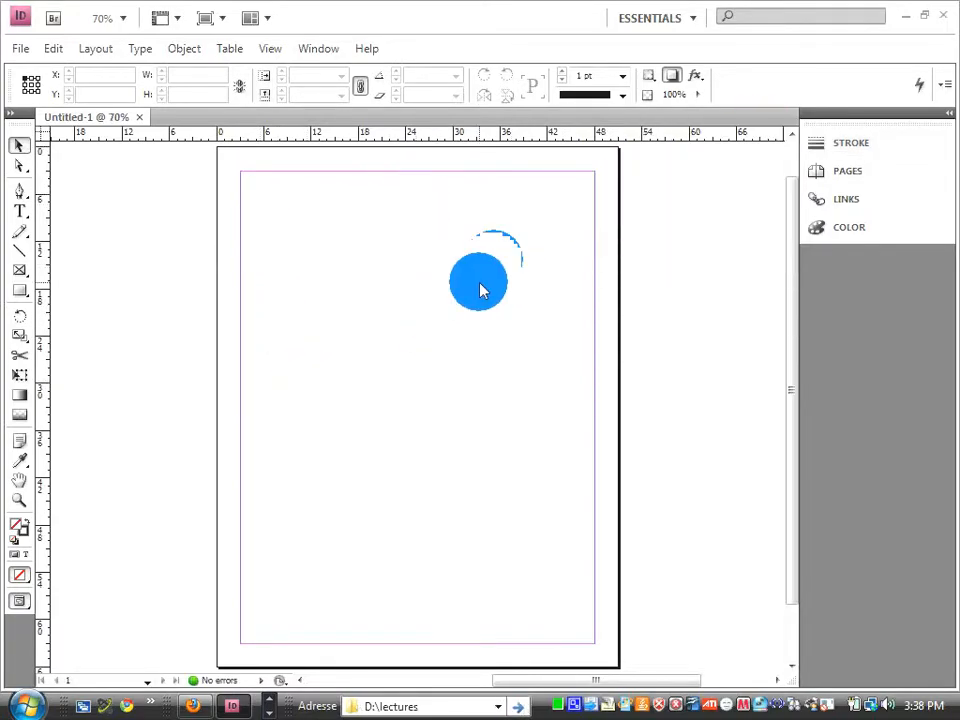
Draw a text frame in the upper part of the page and insert a [Basic Table] style table with 4 body rows and 4 columns.
click(19, 210)
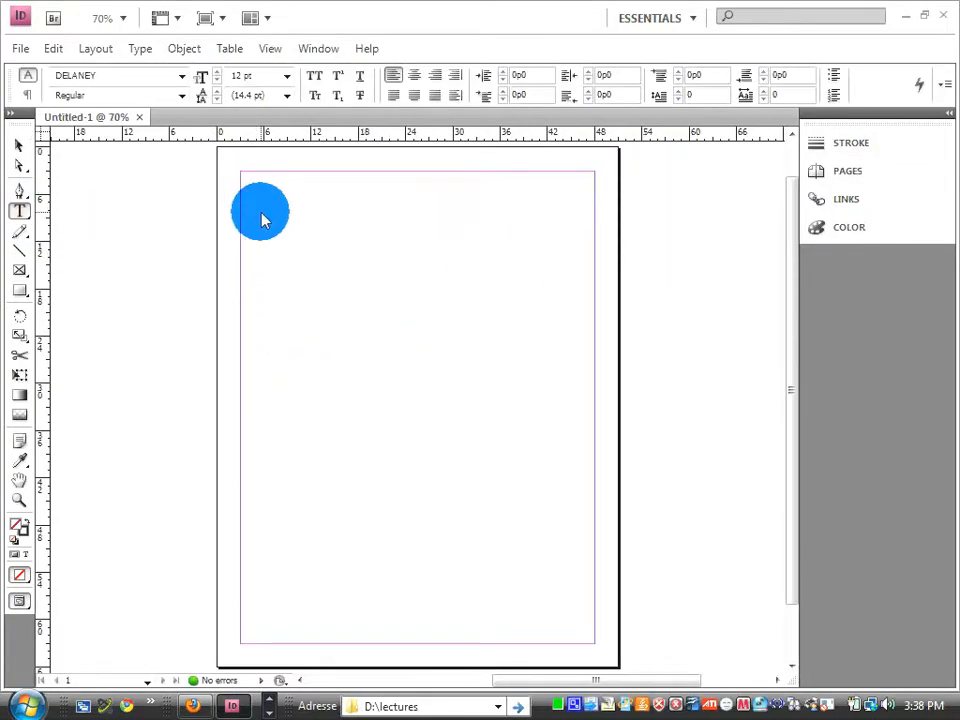
drag(264, 207, 531, 360)
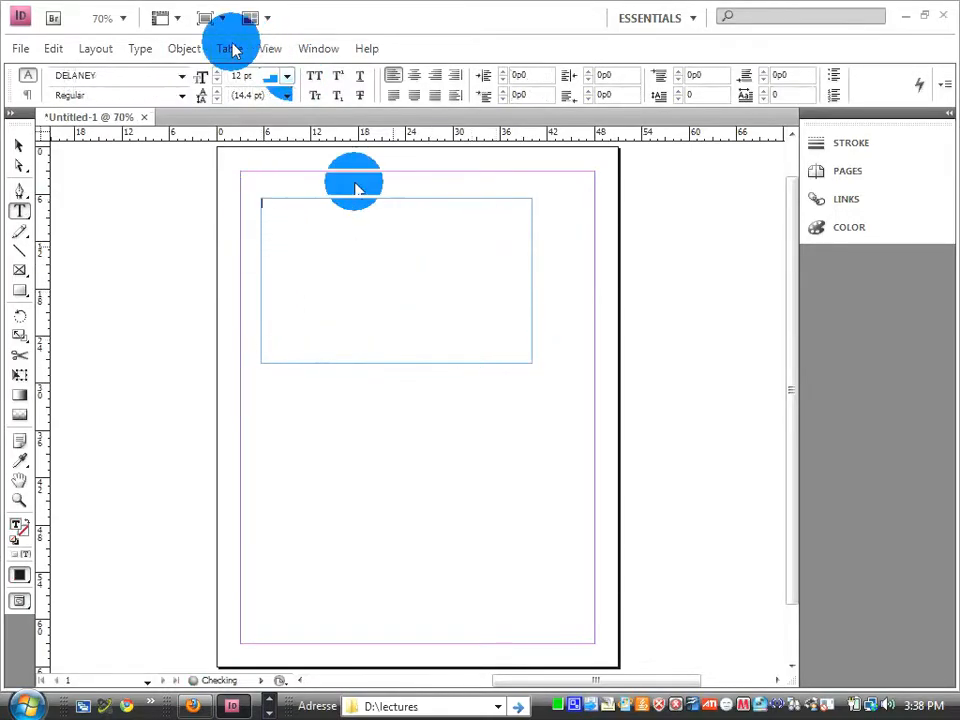
click(233, 50)
click(268, 75)
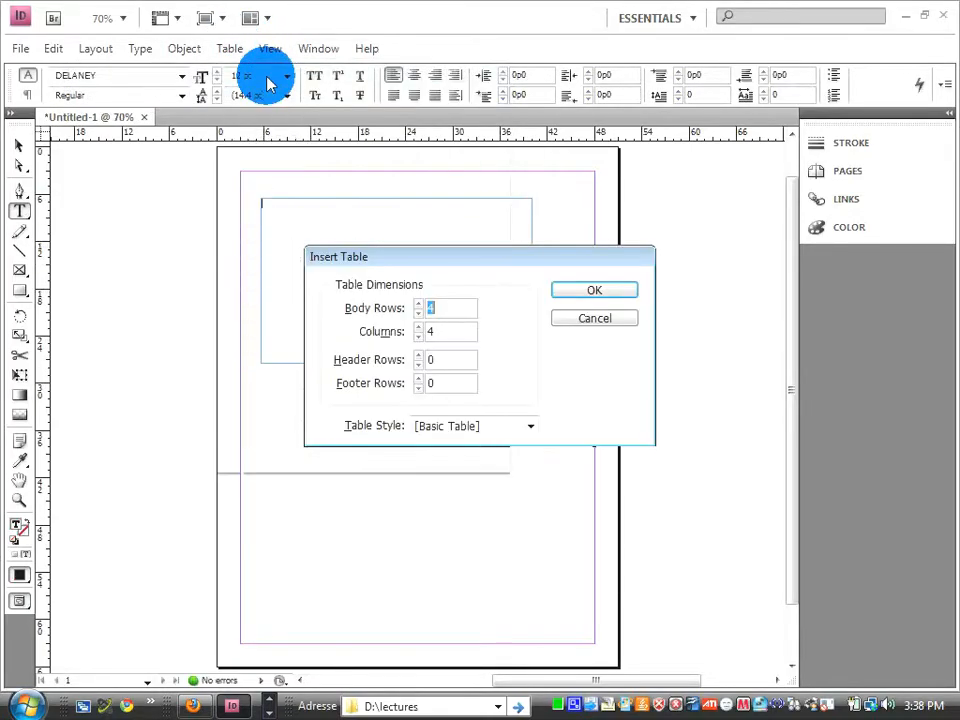
drag(482, 288, 532, 328)
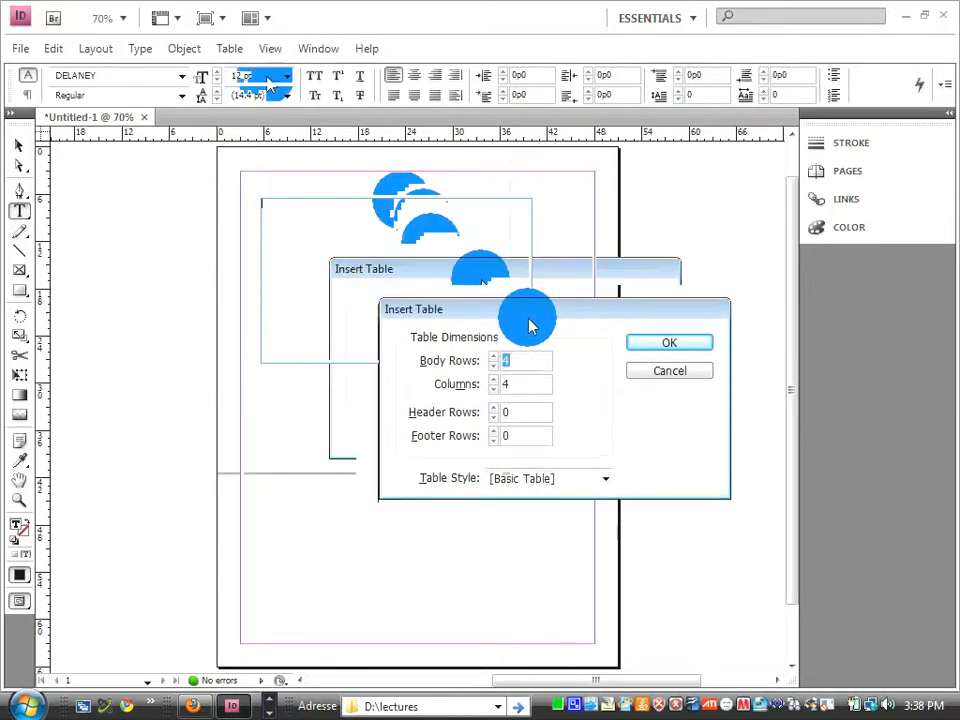
click(439, 356)
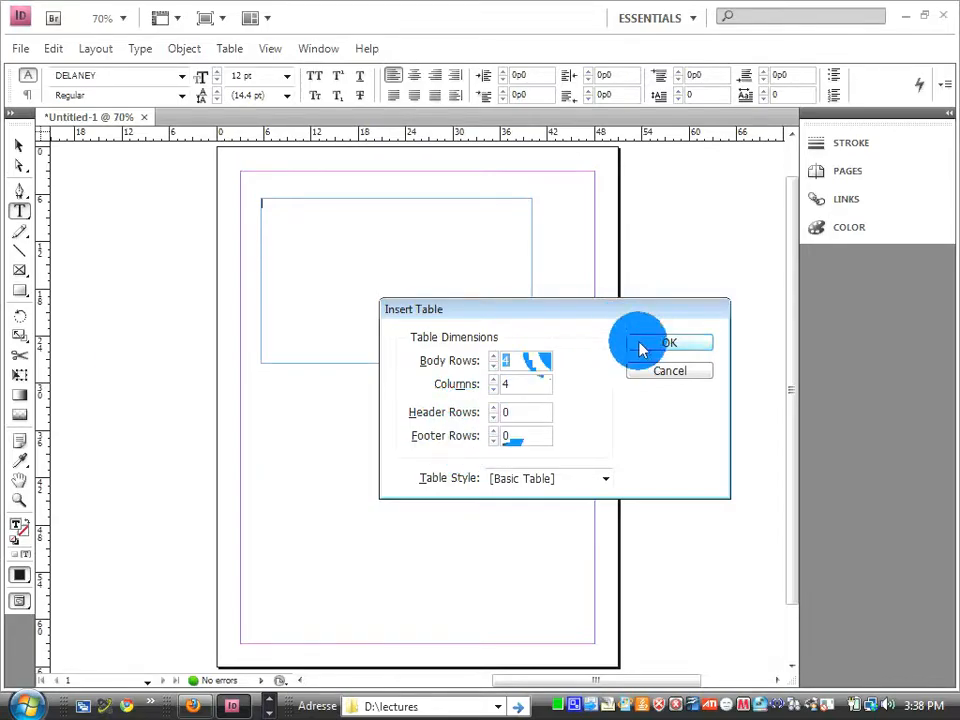
click(598, 482)
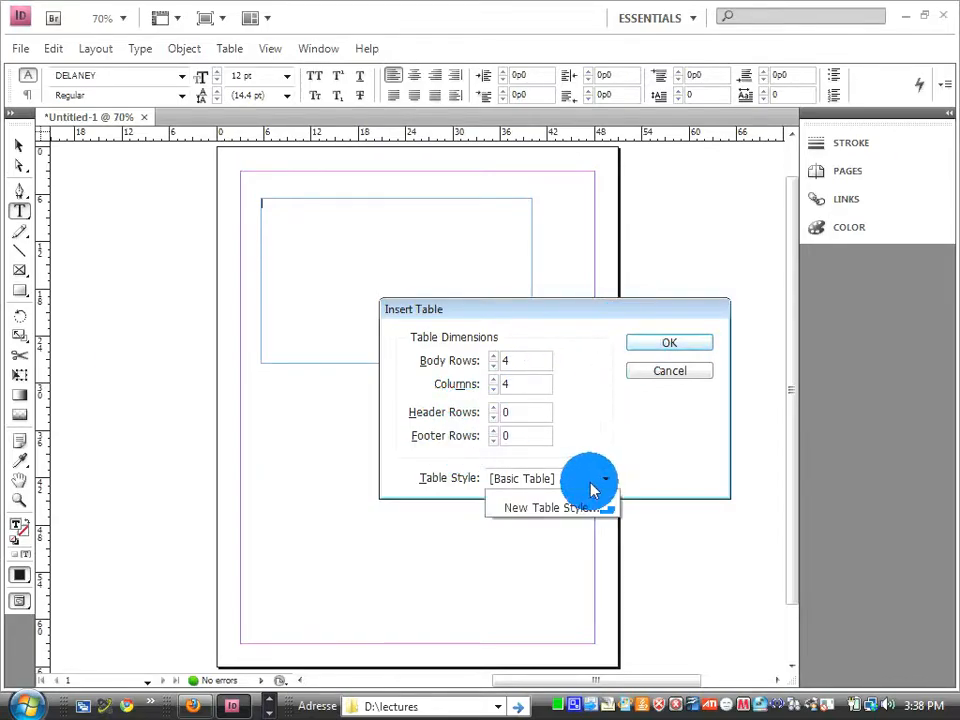
click(642, 470)
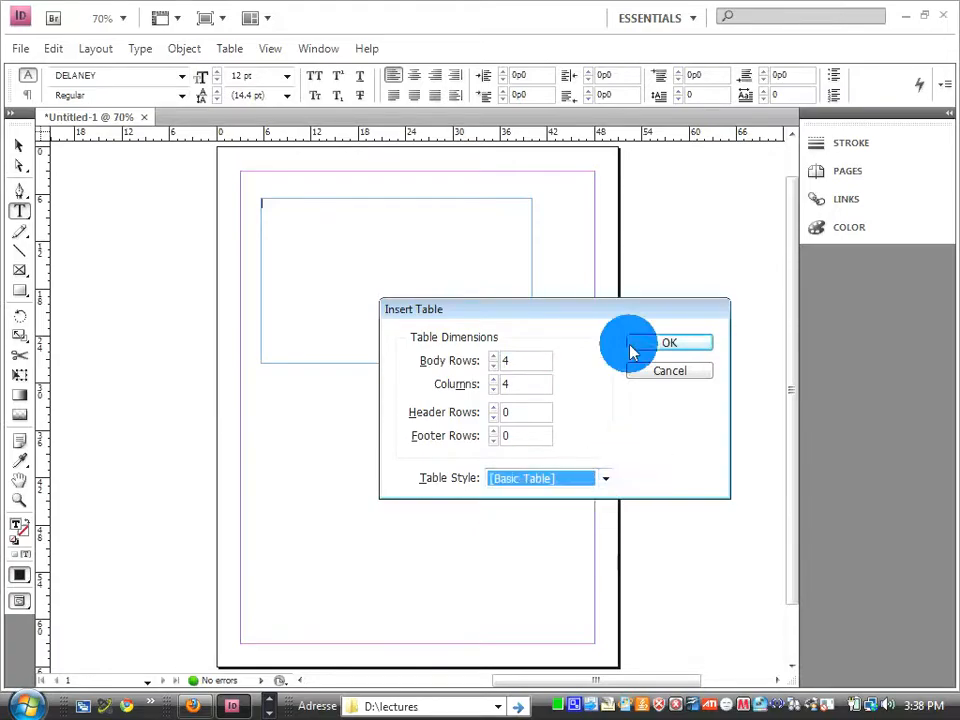
click(645, 347)
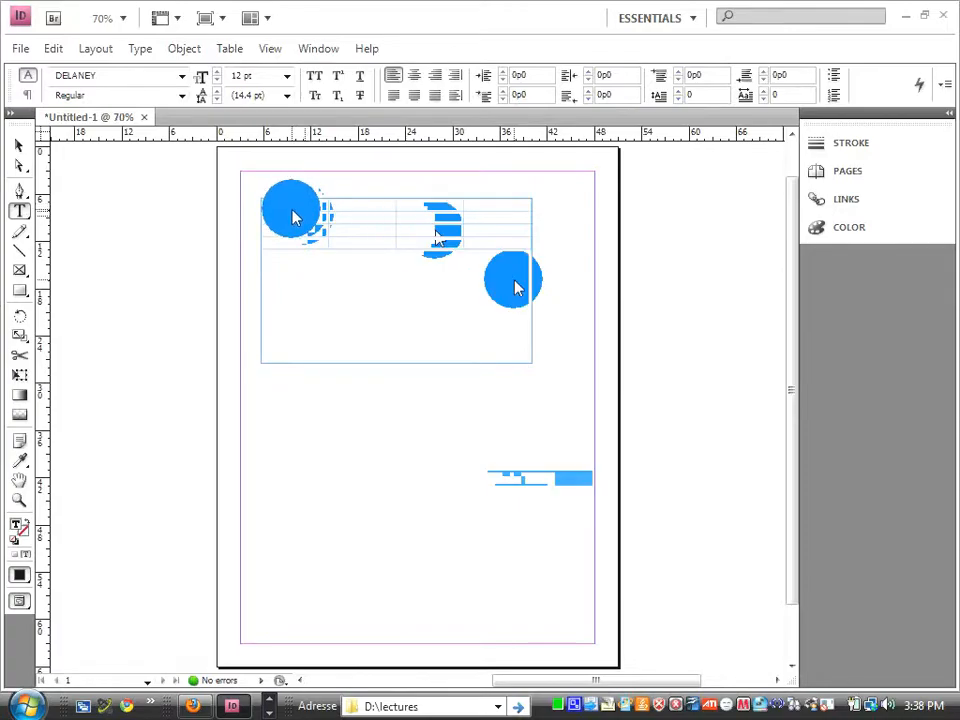
Fill the table's first row with 12 and 21 in the first two cells, and enter w below the 21.
text(12)
double_click(348, 205)
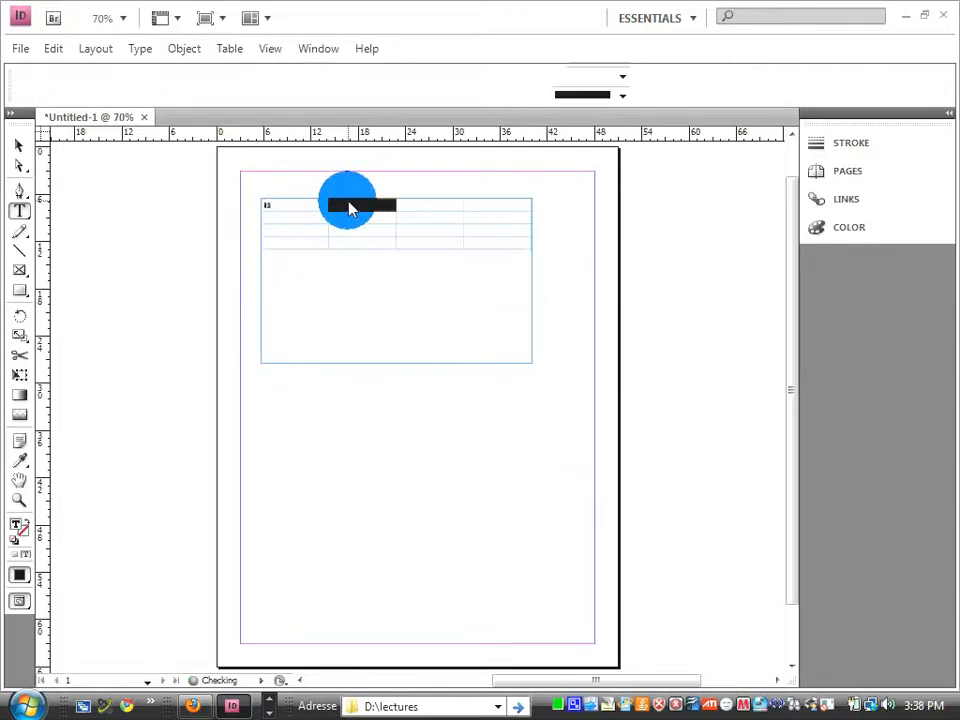
text(12)
click(304, 214)
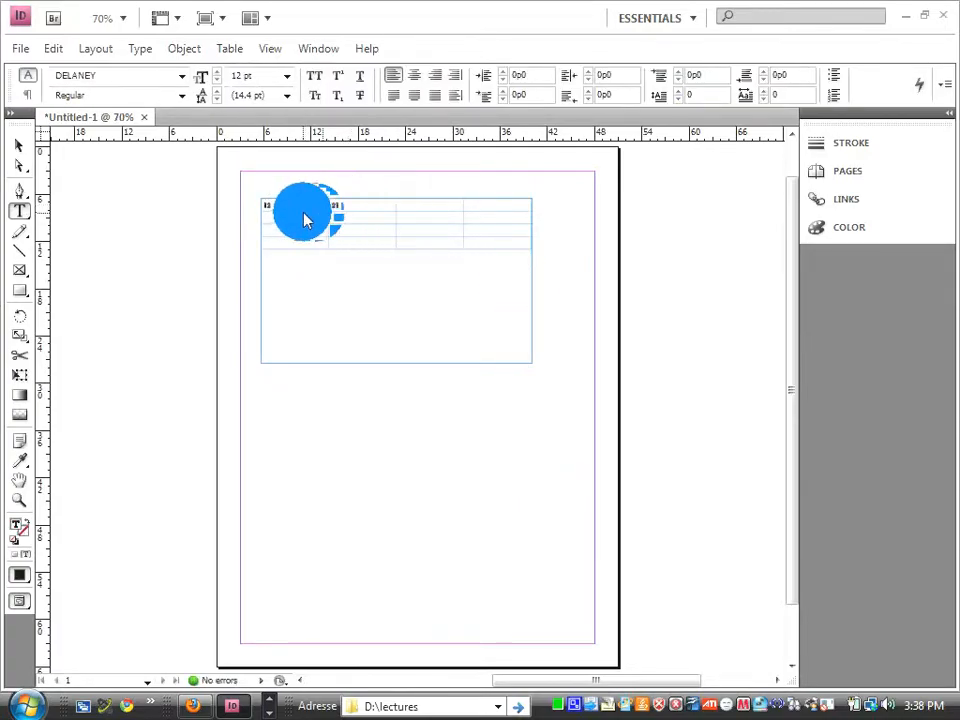
click(334, 226)
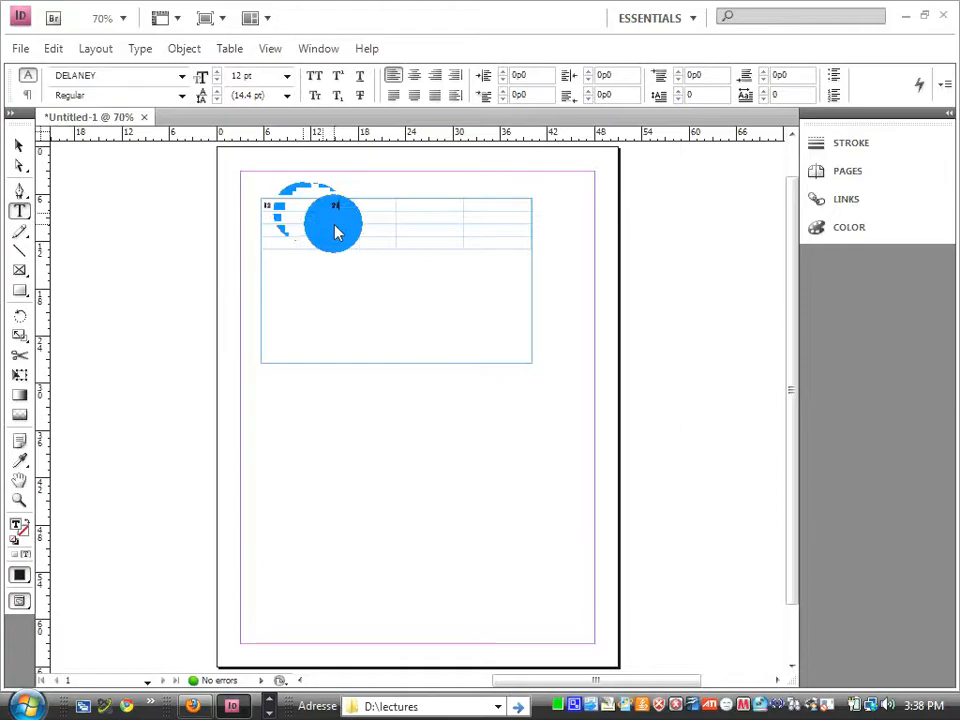
Enlarge the table's text frame so it fills most of the page inside the margins.
click(18, 148)
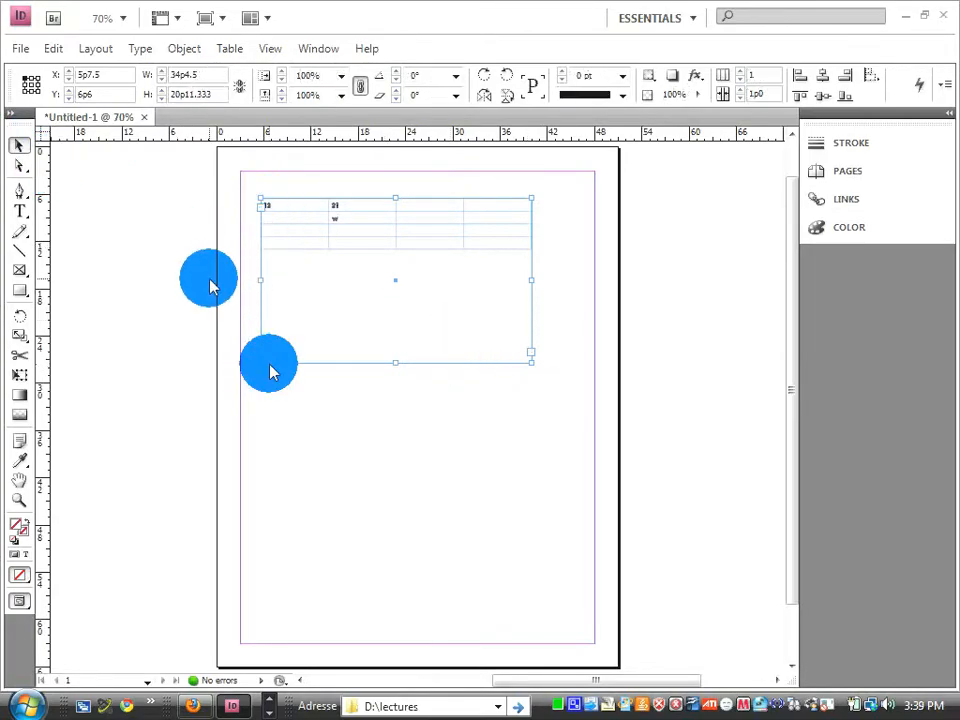
drag(260, 361, 256, 631)
click(574, 640)
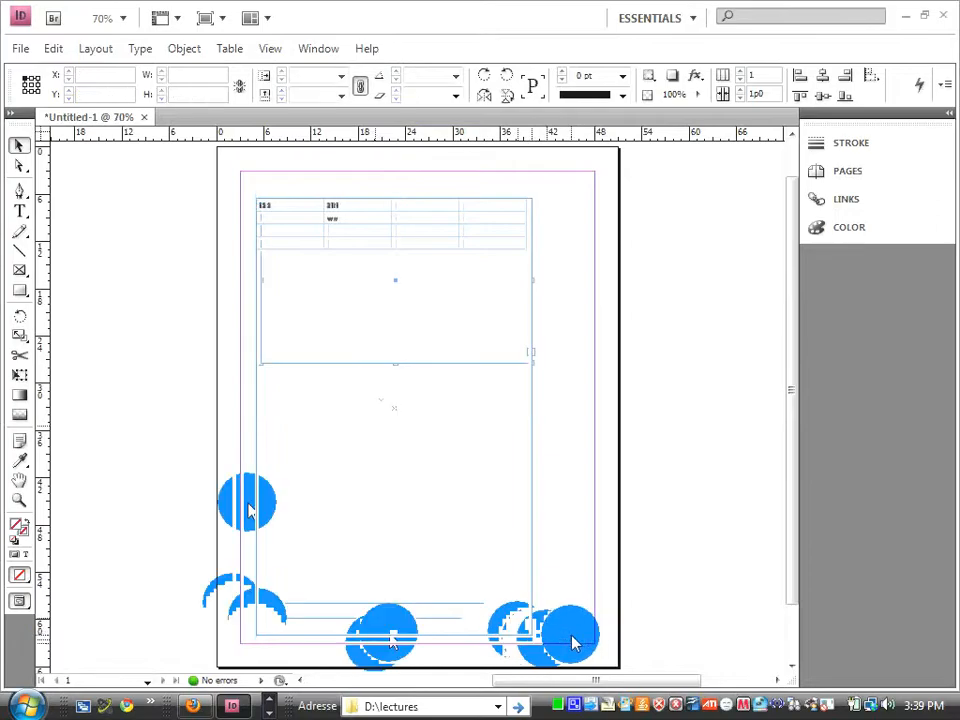
click(503, 597)
drag(540, 641, 585, 627)
Set the font size of all the table's cells to 48 pt.
drag(262, 206, 463, 233)
click(19, 210)
click(257, 76)
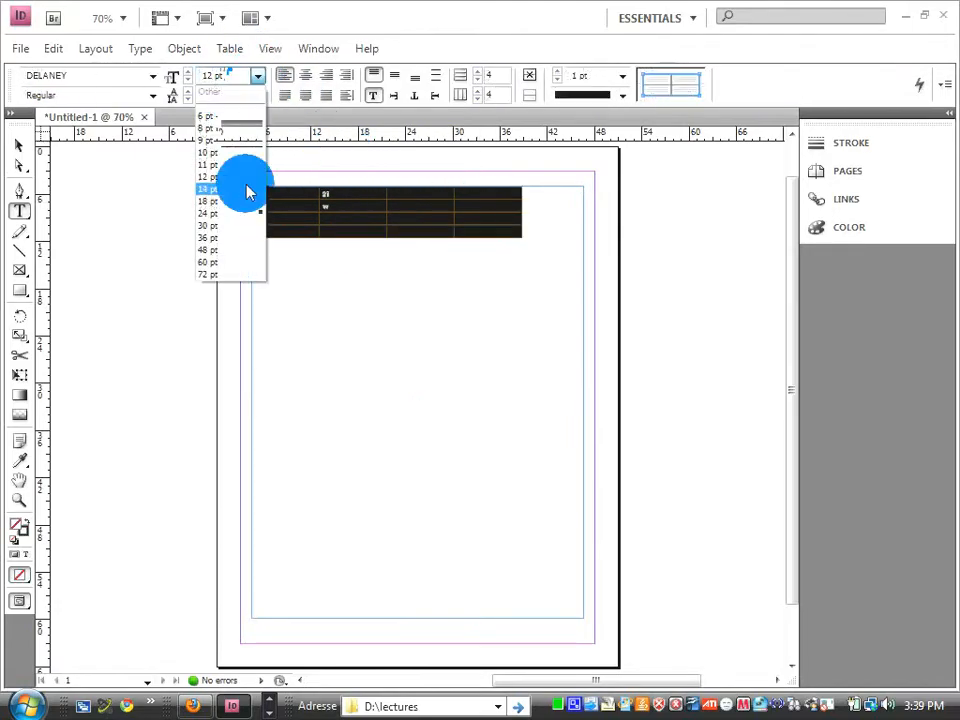
click(220, 251)
click(332, 225)
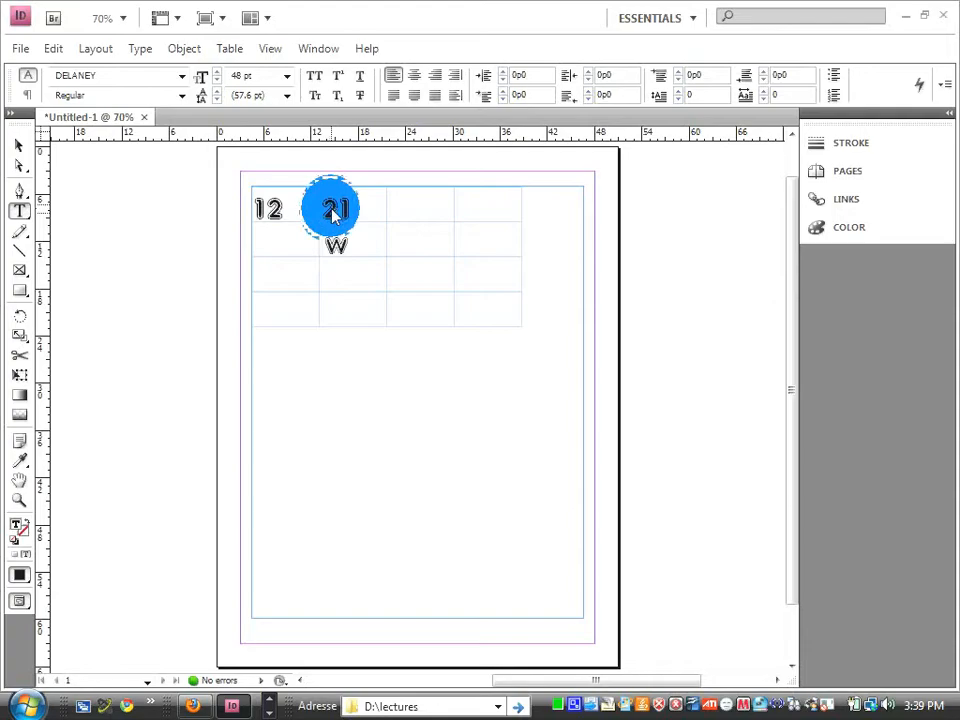
Change the font of the 12 in the first cell to Annabel Script.
drag(262, 215, 288, 220)
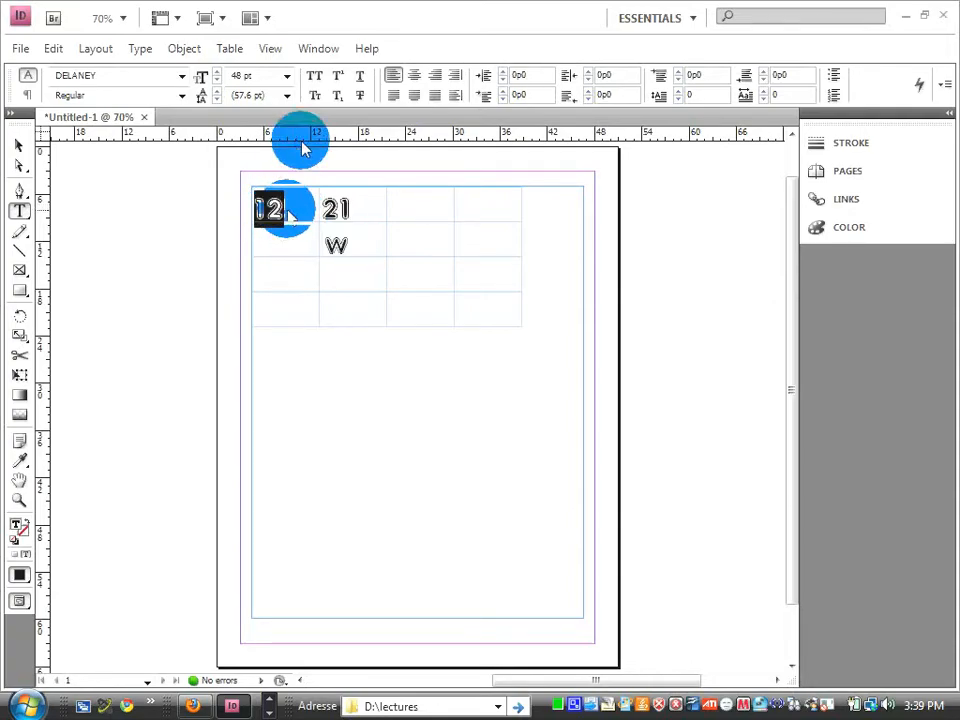
click(181, 77)
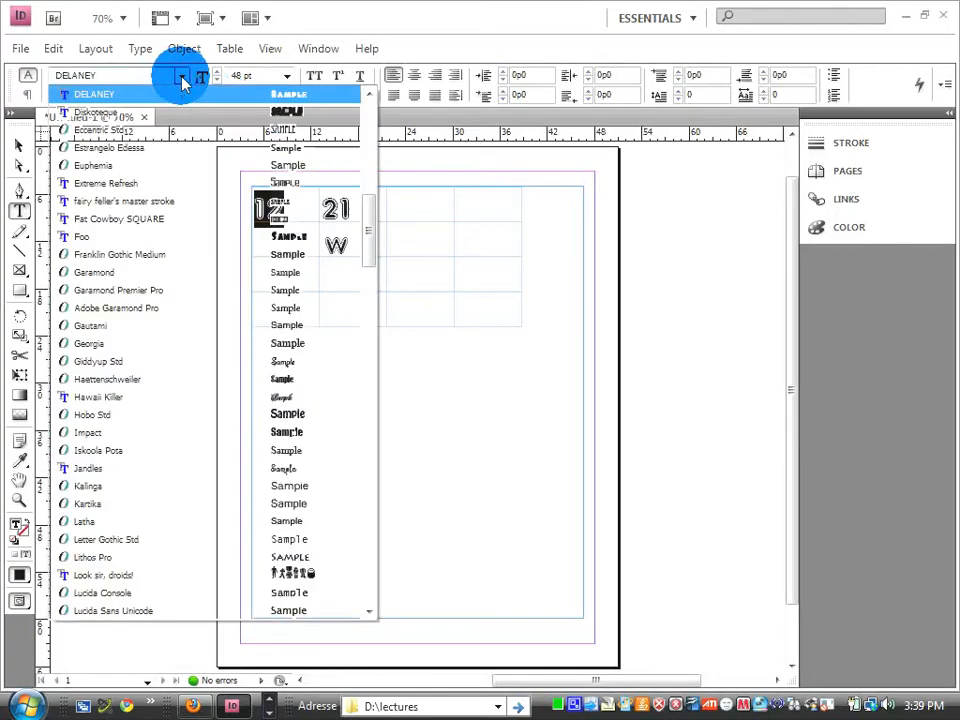
drag(369, 255, 366, 100)
click(279, 96)
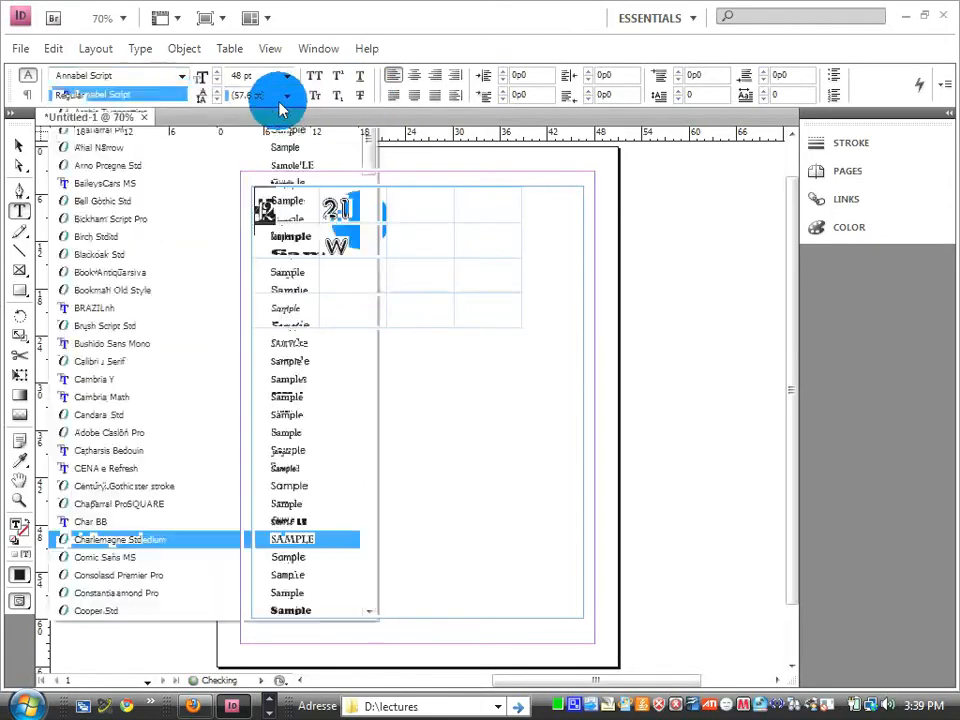
click(339, 212)
Recolour the letter w in the second row green with RGB values 26, 200, 29.
drag(325, 249, 345, 253)
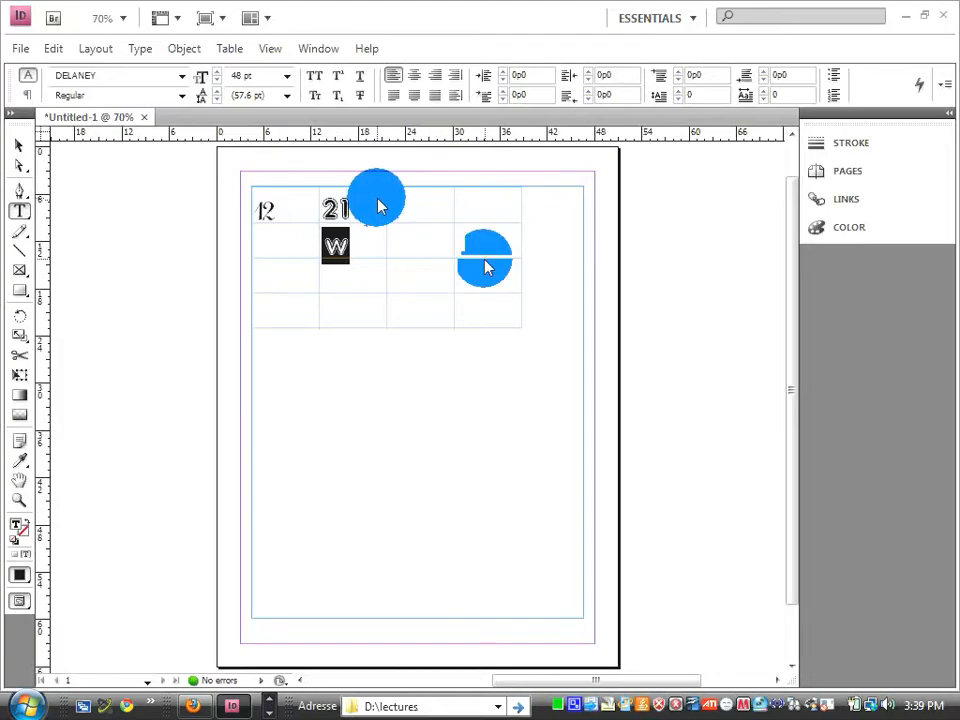
click(822, 228)
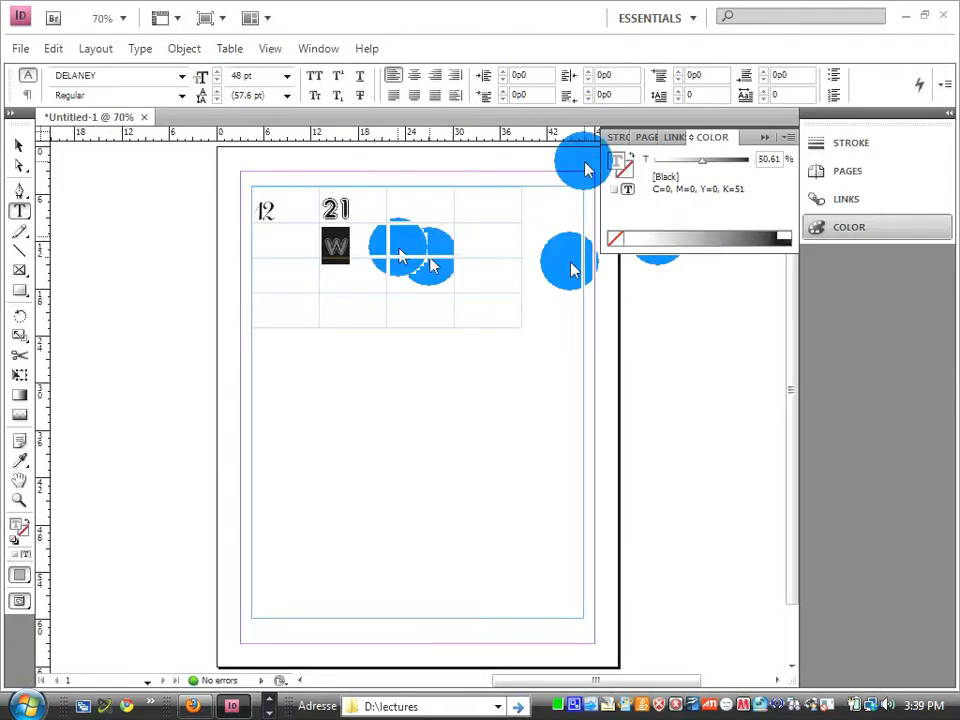
double_click(618, 164)
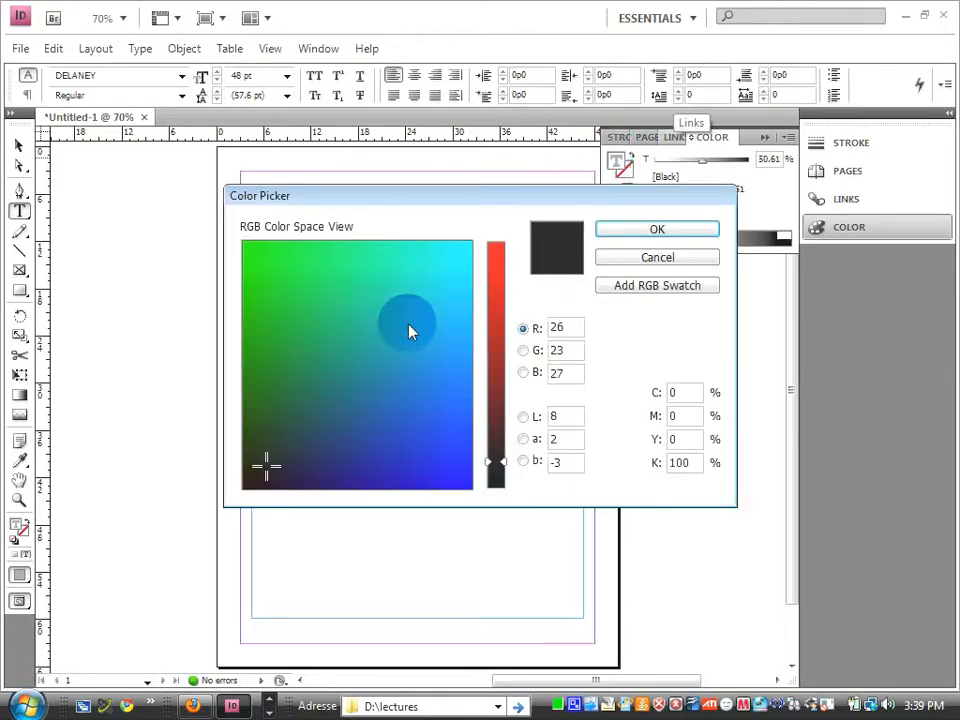
drag(260, 474, 267, 290)
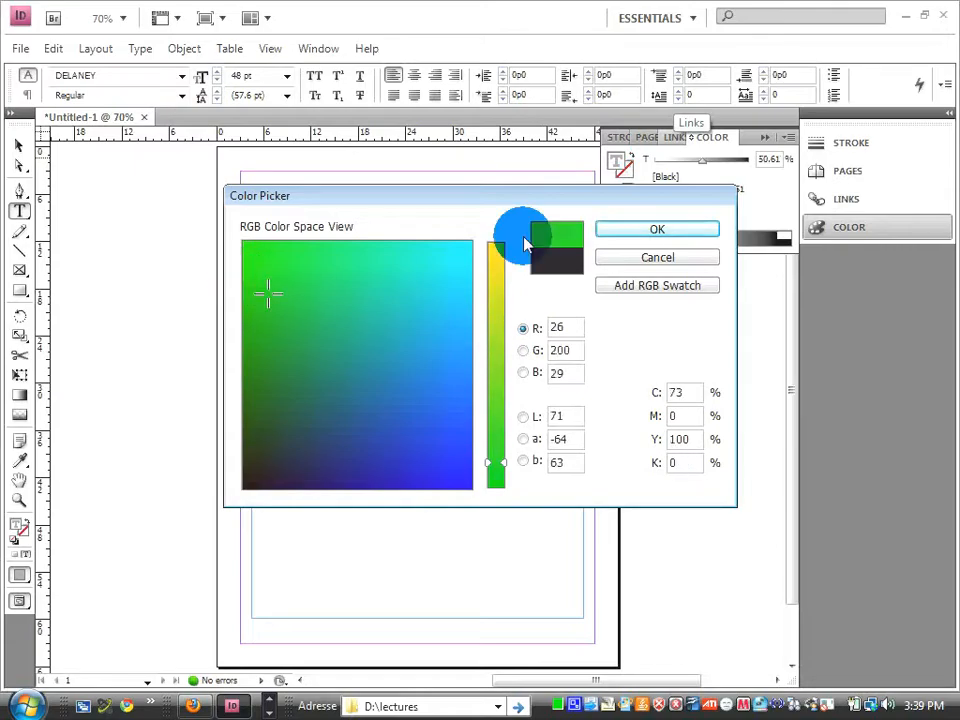
click(619, 230)
click(496, 243)
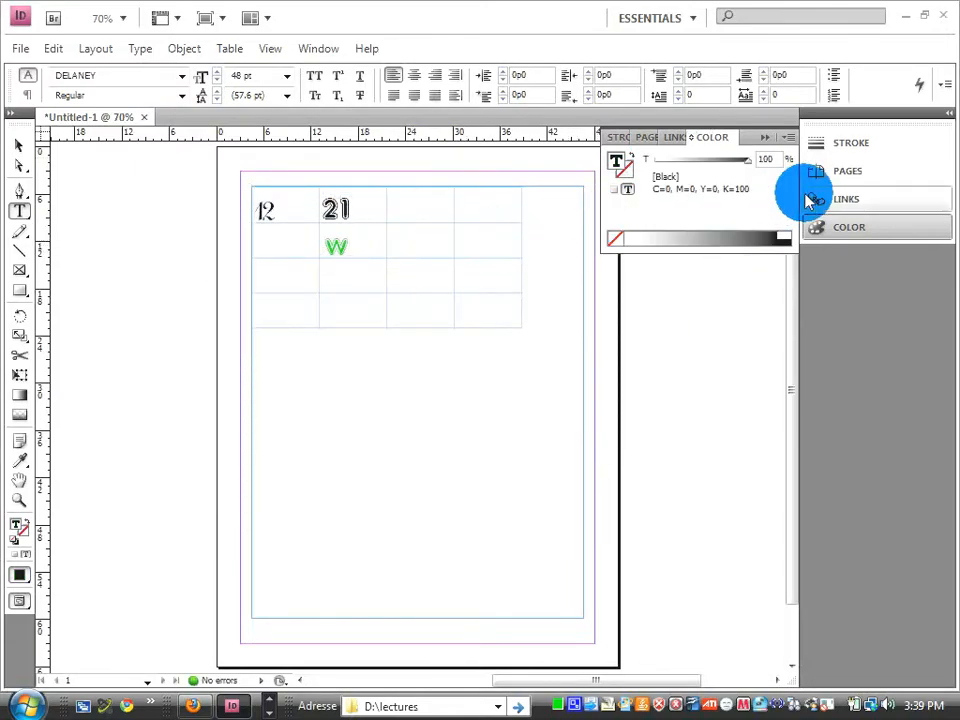
click(845, 230)
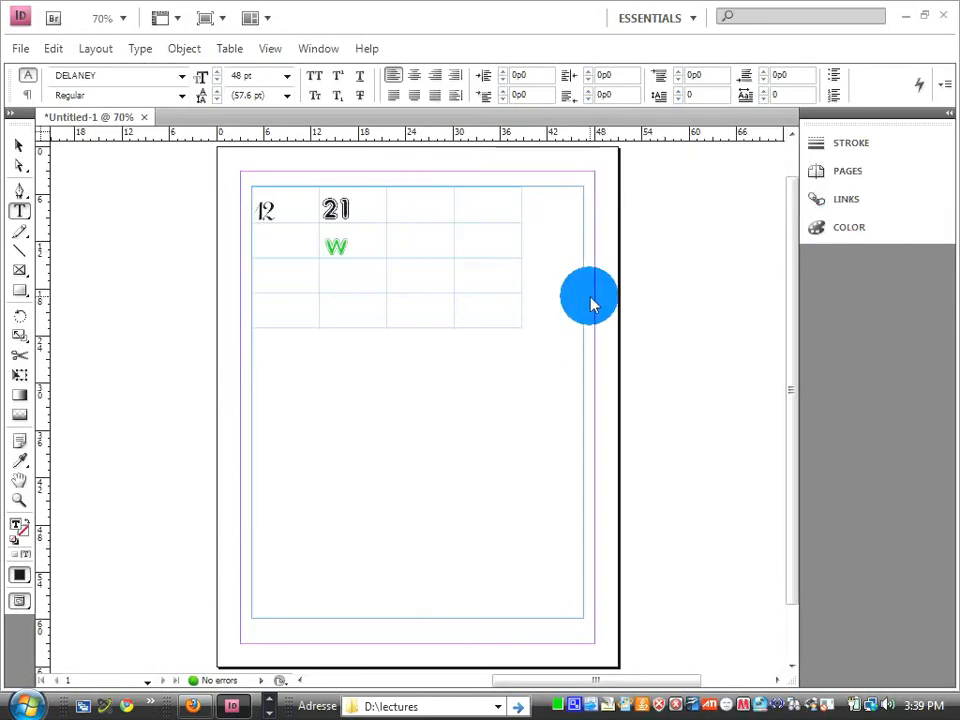